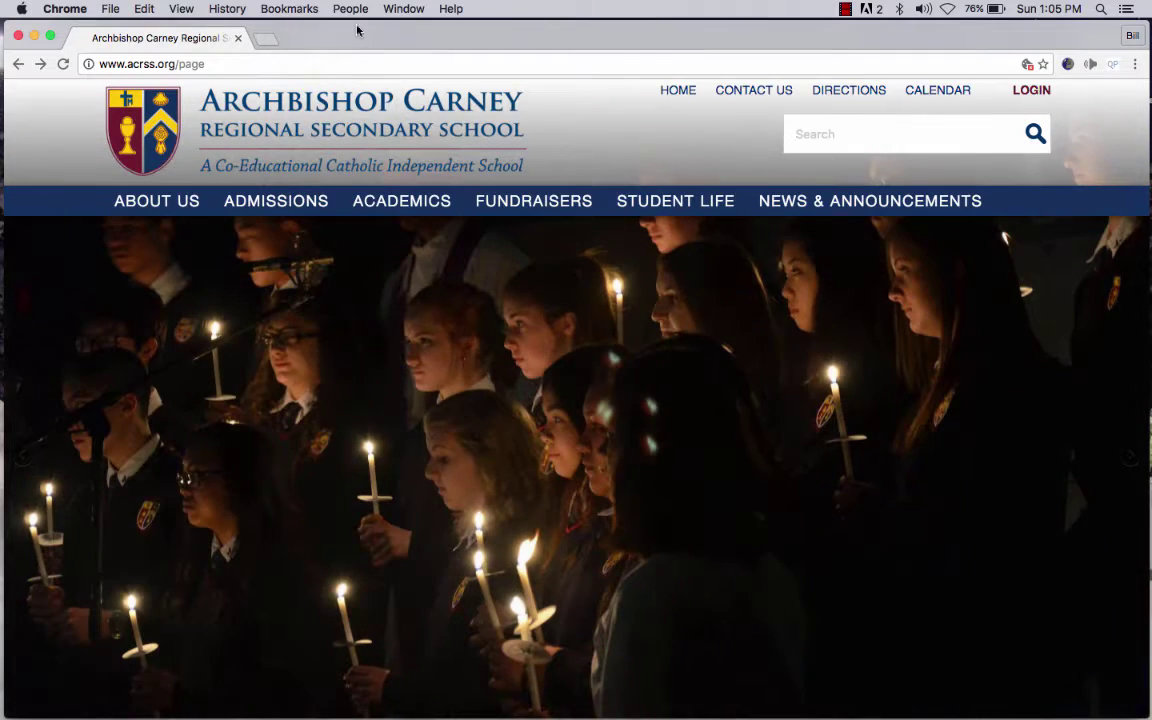
- View the September 2016 school calendar on the Archbishop Carney website
click(924, 97)
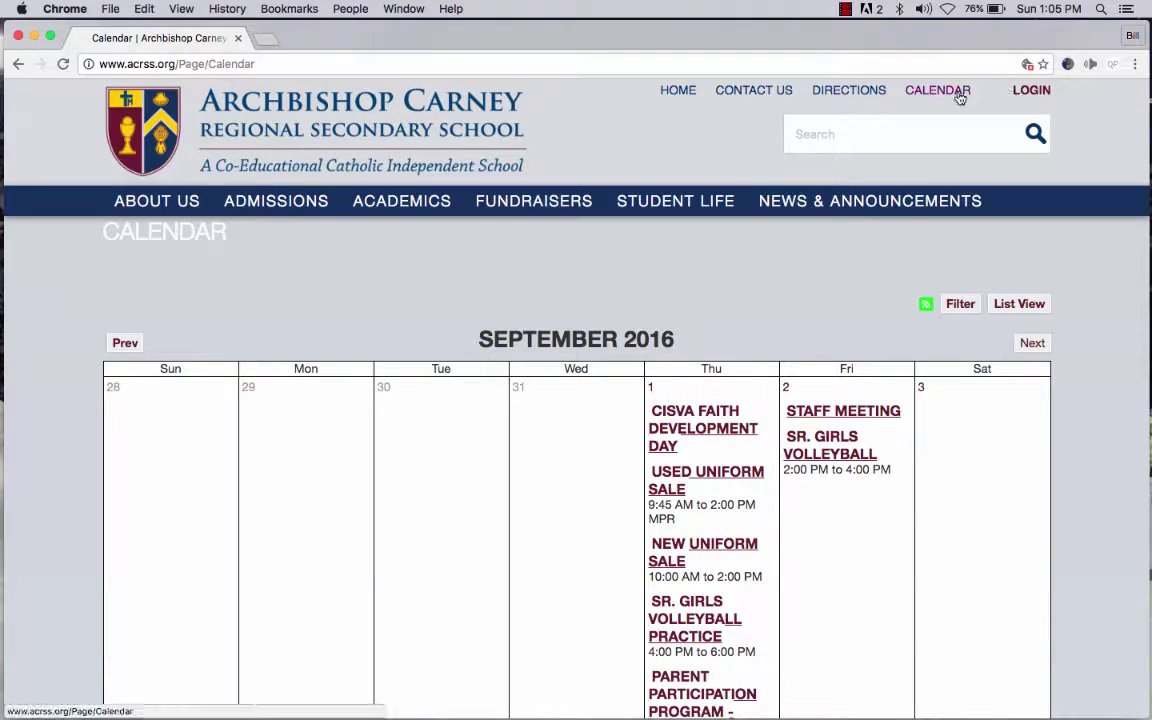
scroll(1121, 329, down, 10)
scroll(1121, 335, up, 10)
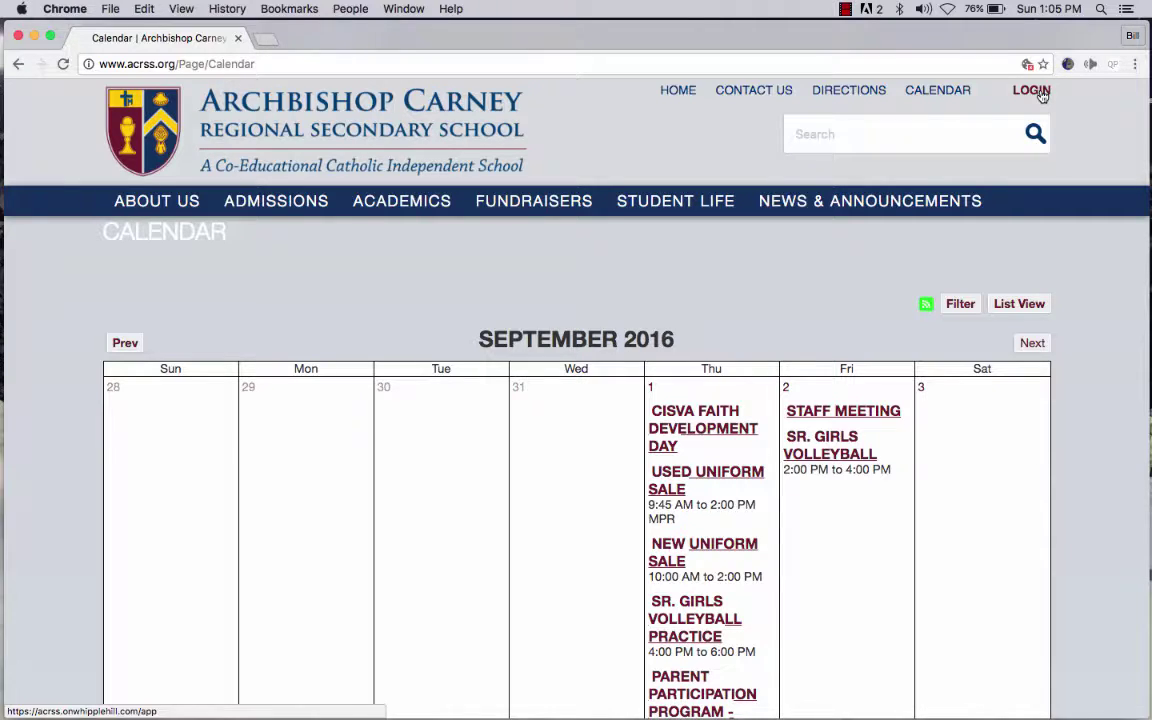
- Open the ACRSS eLearning Site home page in a new tab and scroll through its event cards
click(265, 42)
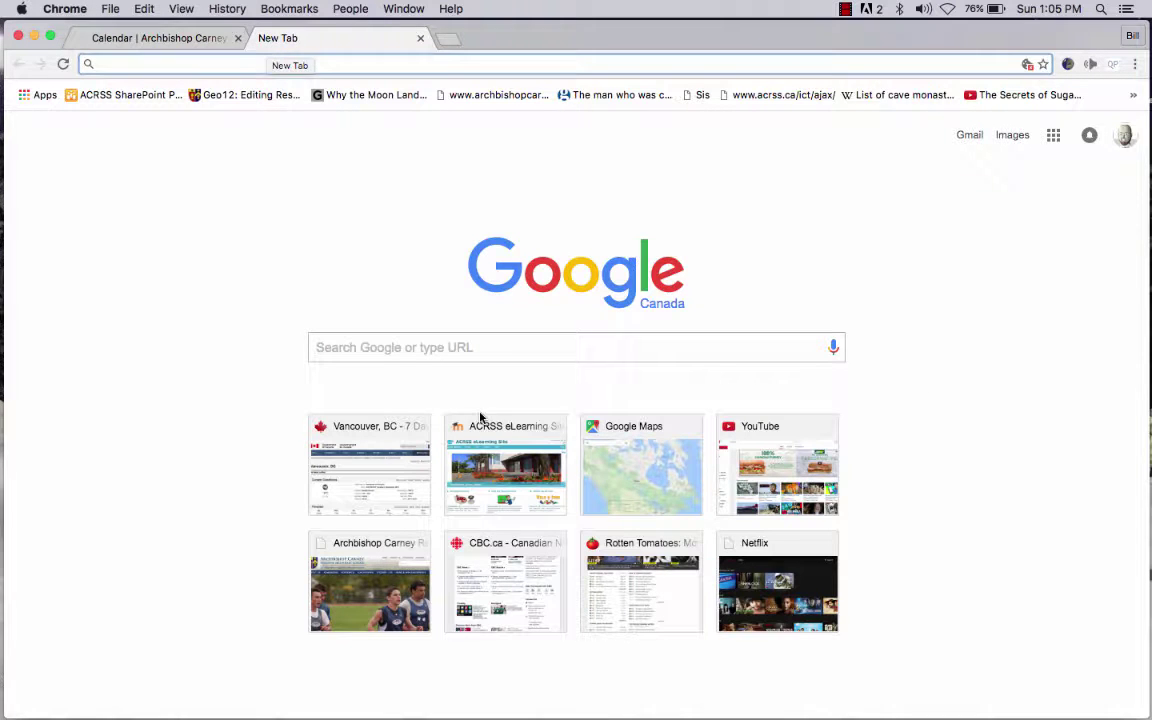
click(500, 464)
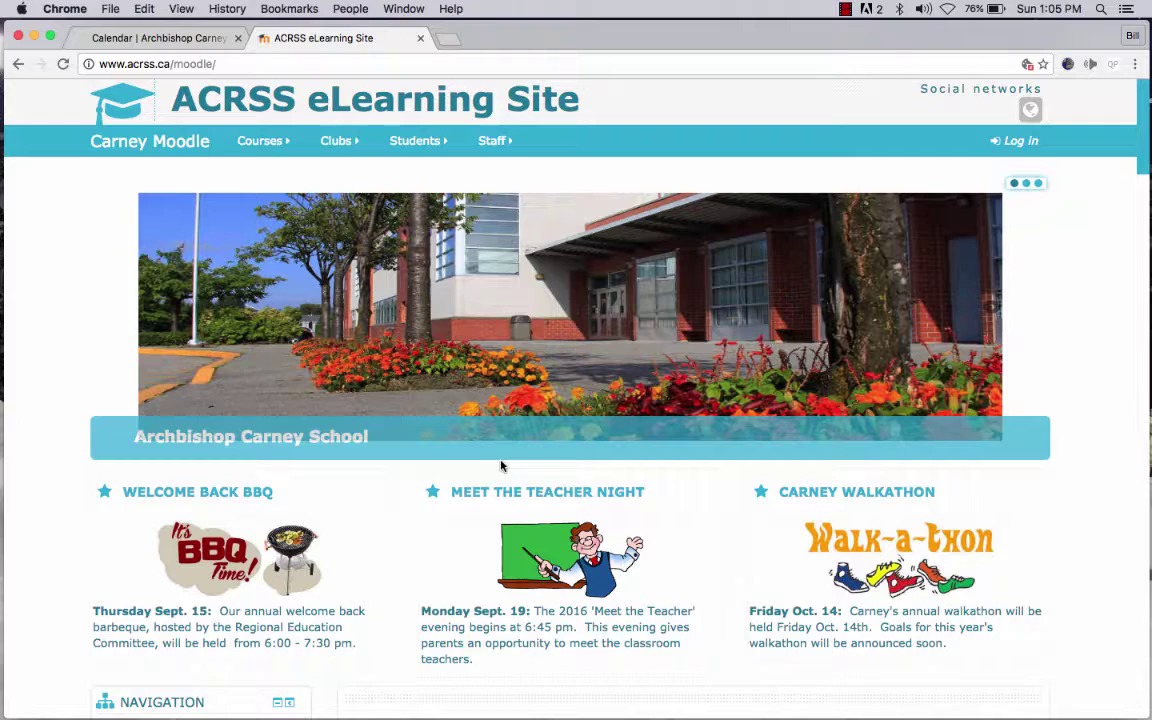
scroll(1116, 408, down, 10)
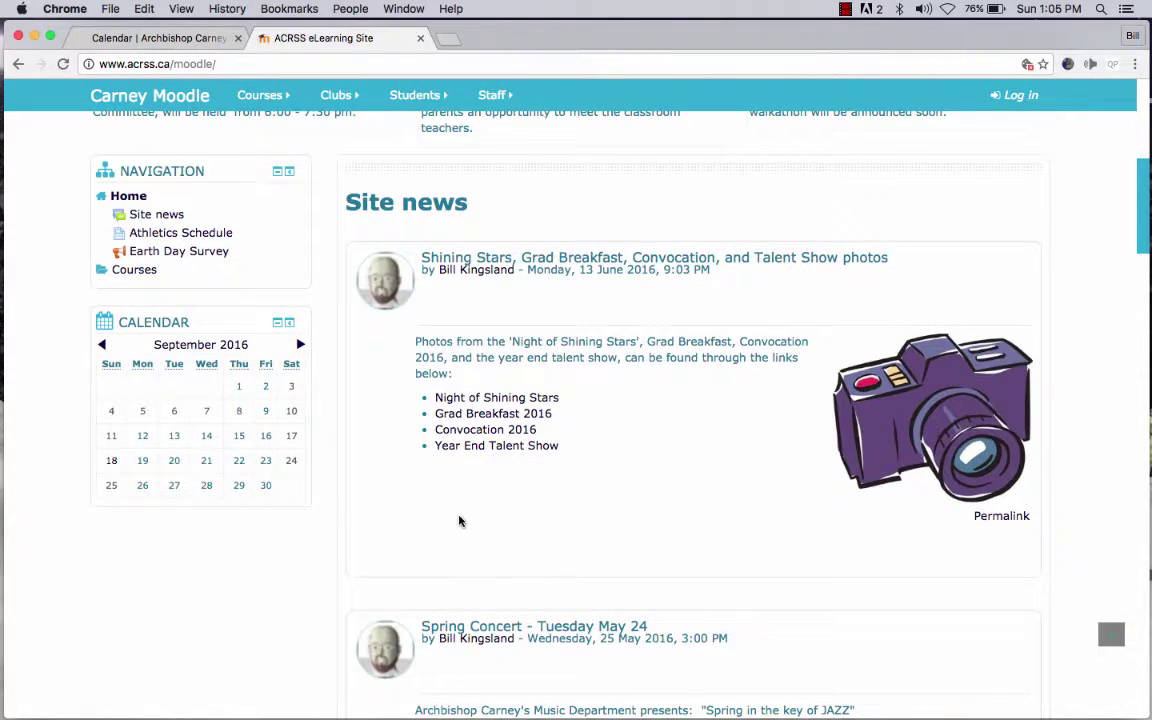
scroll(216, 542, up, 10)
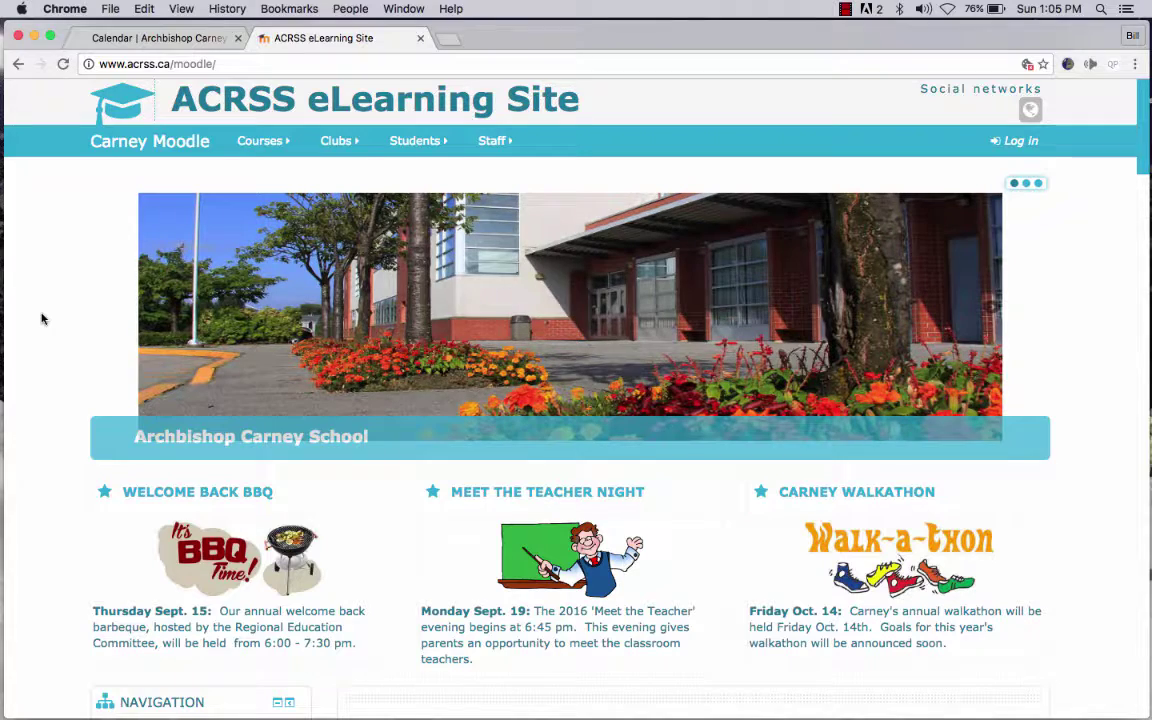
- Browse the Courses menu categories, then go to the Moodle Log in page
mouse_move(258, 146)
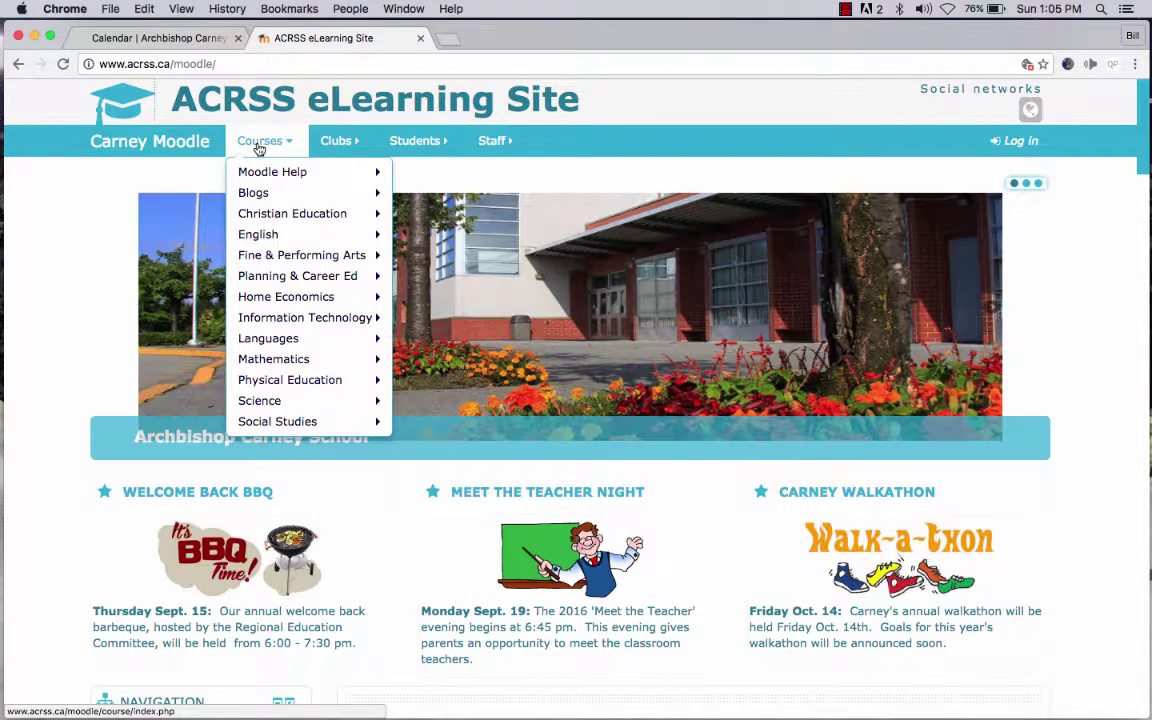
mouse_move(268, 236)
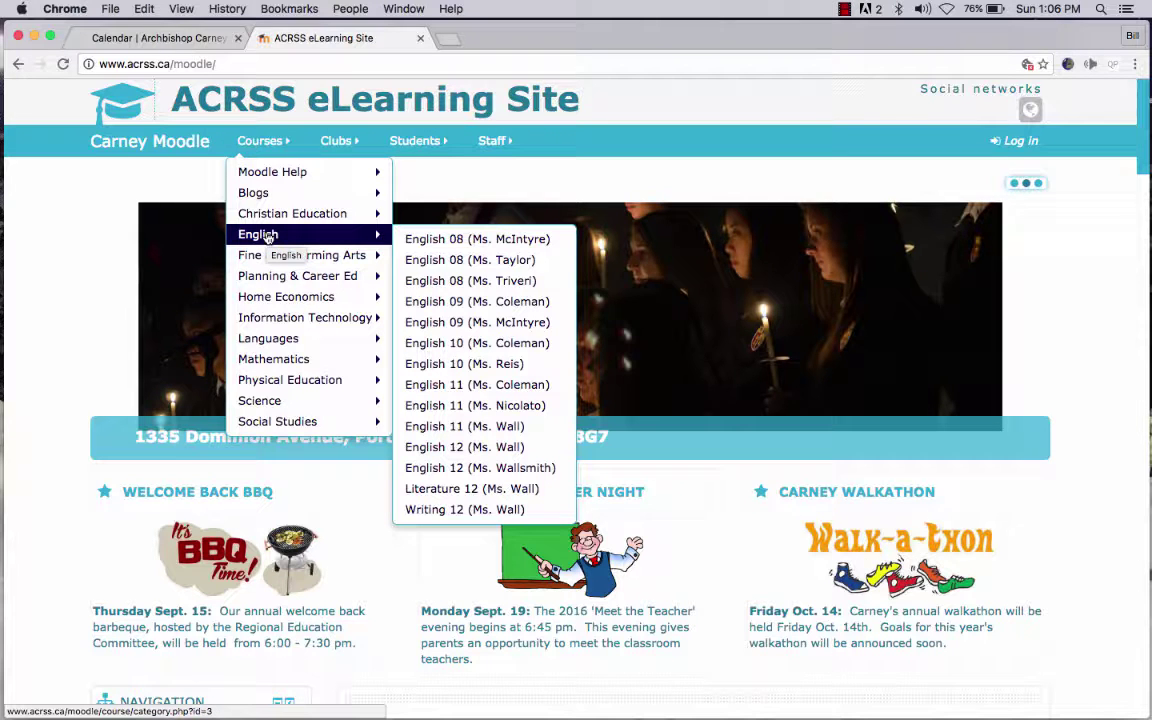
mouse_move(263, 300)
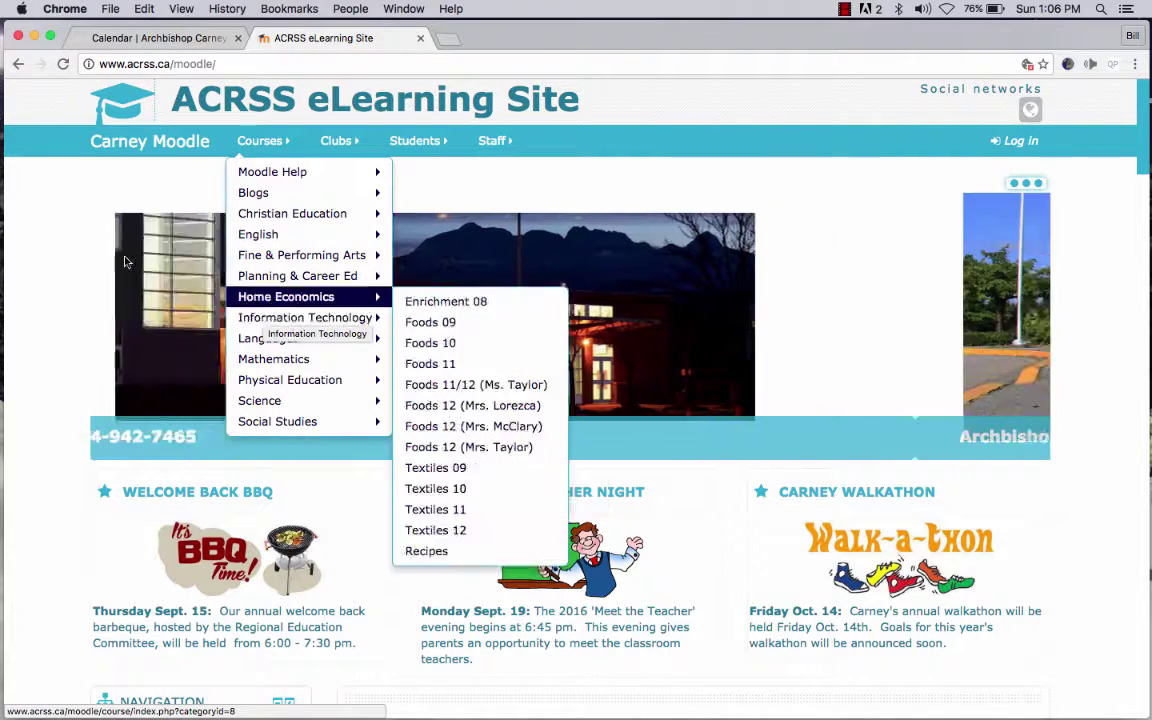
click(1020, 141)
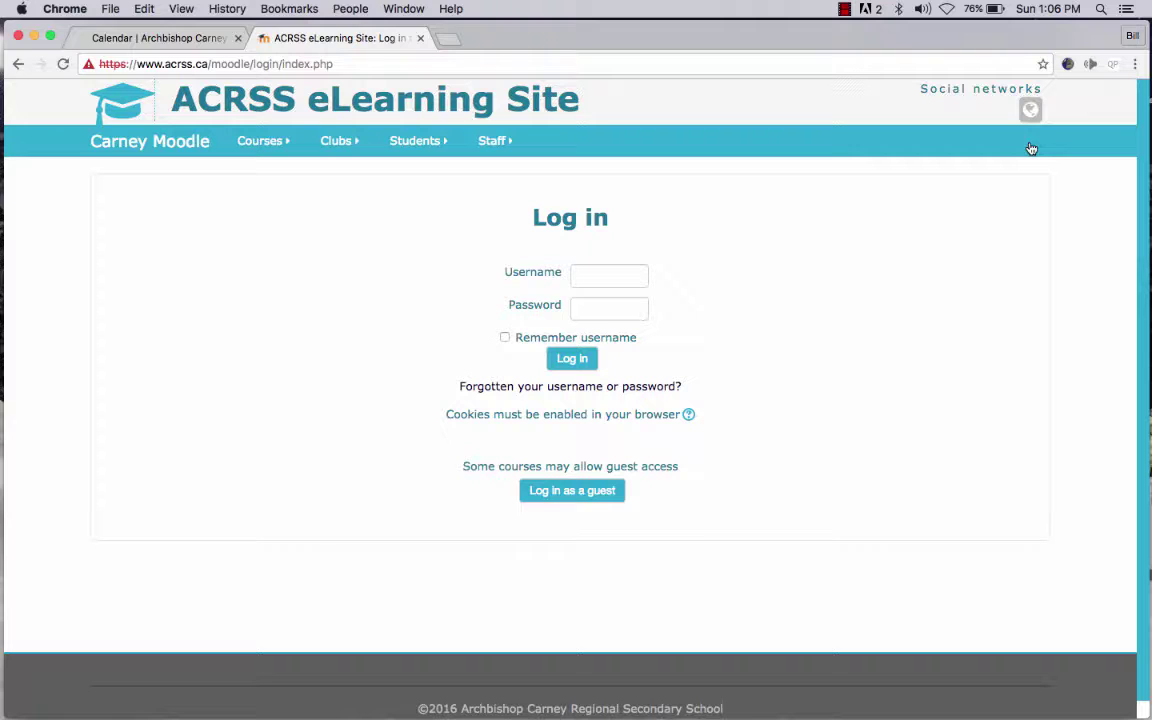
- Sign in to the ACRSS eLearning Site with the student's username and password
click(616, 275)
text(login8)
key(Tab)
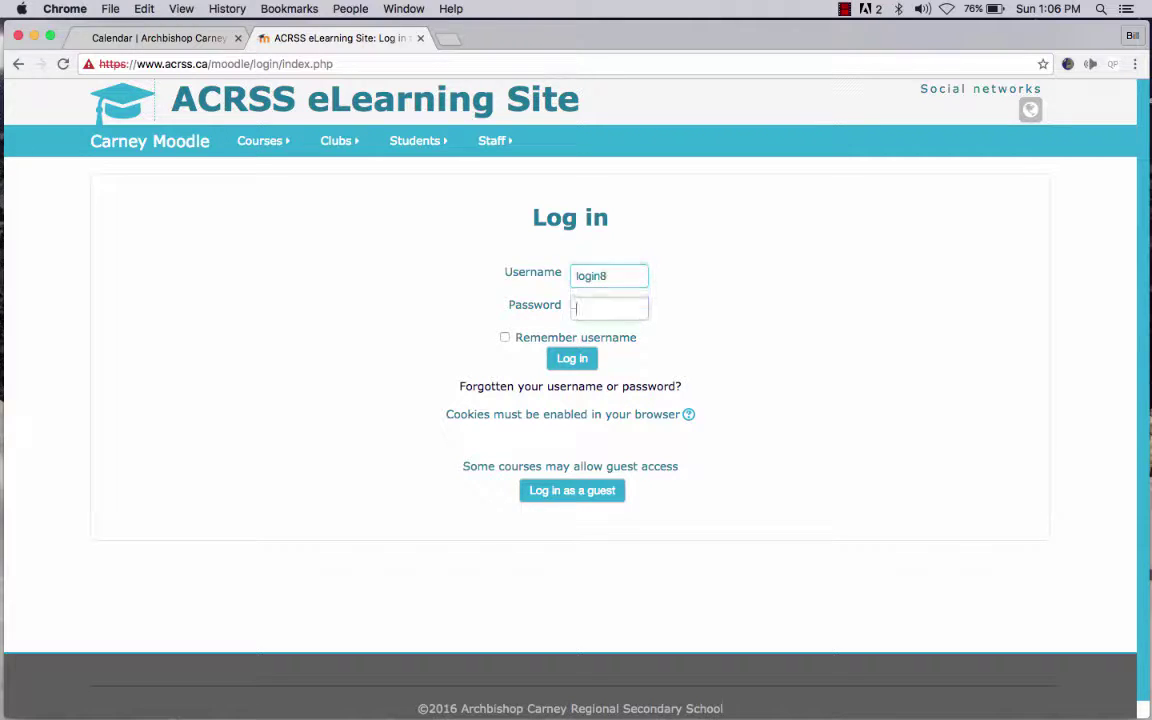
text(••••••••••)
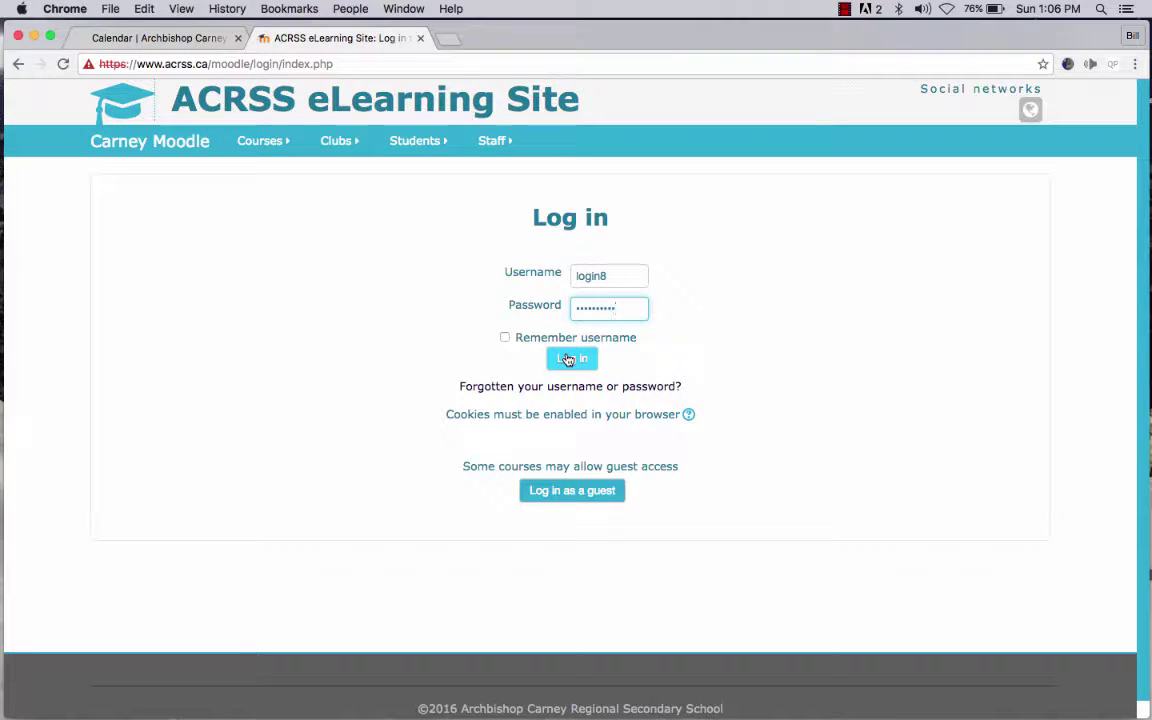
click(567, 359)
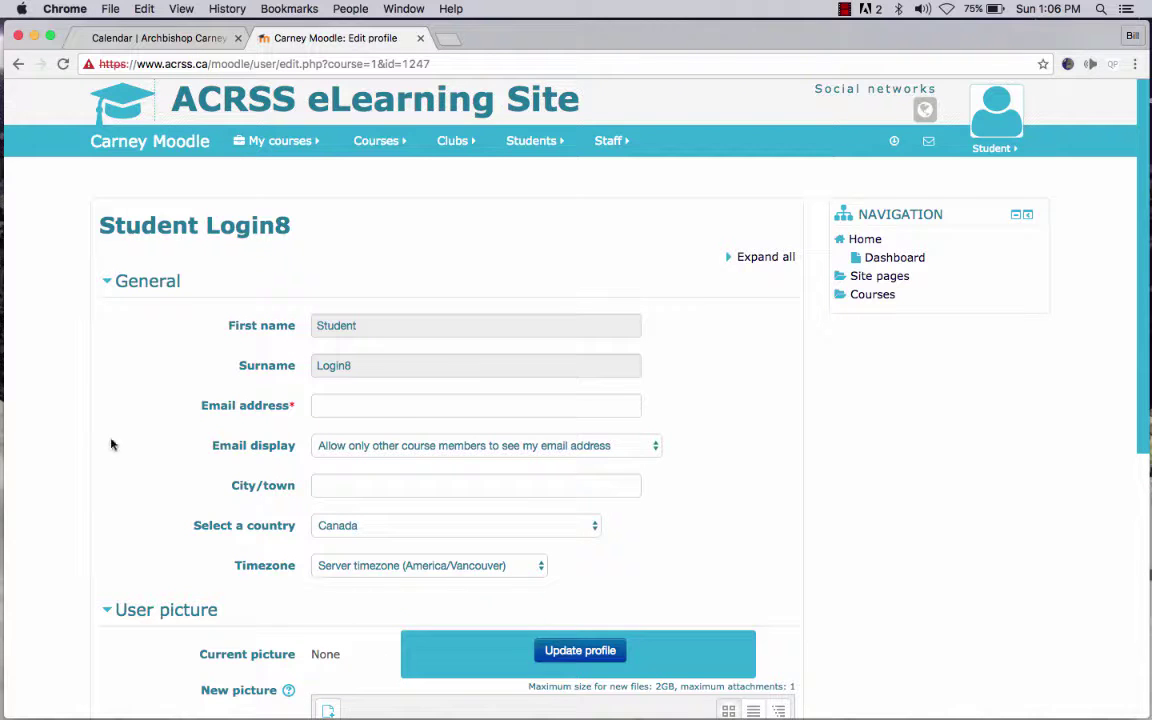
- Enter the student's email address in the profile and save it with Update profile
scroll(99, 437, down, 2)
scroll(99, 437, up, 2)
click(414, 406)
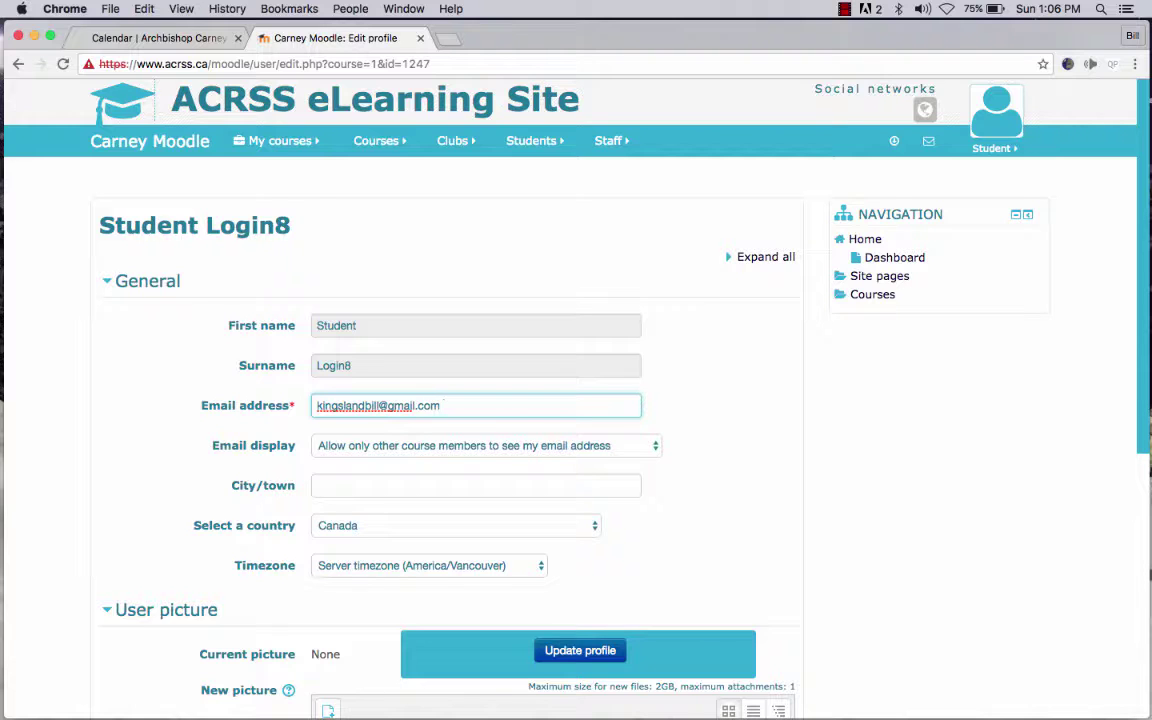
click(580, 652)
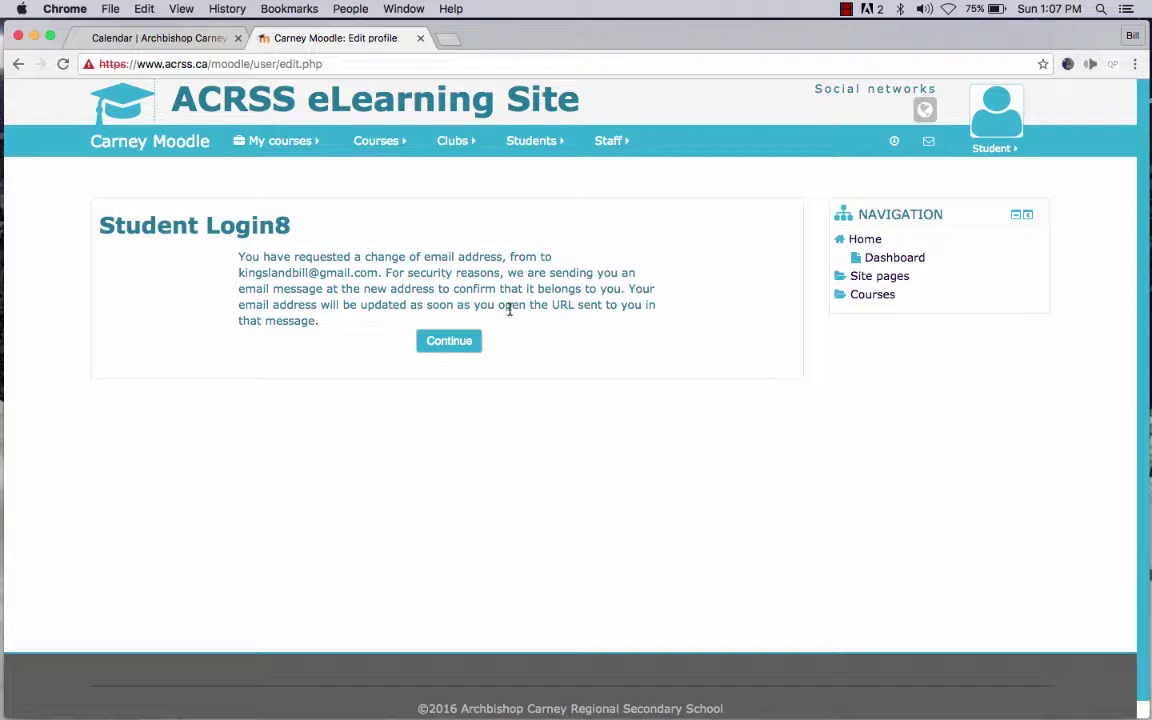
- Load Gmail in Safari and start entering the account e-mail to sign in
mouse_move(85, 700)
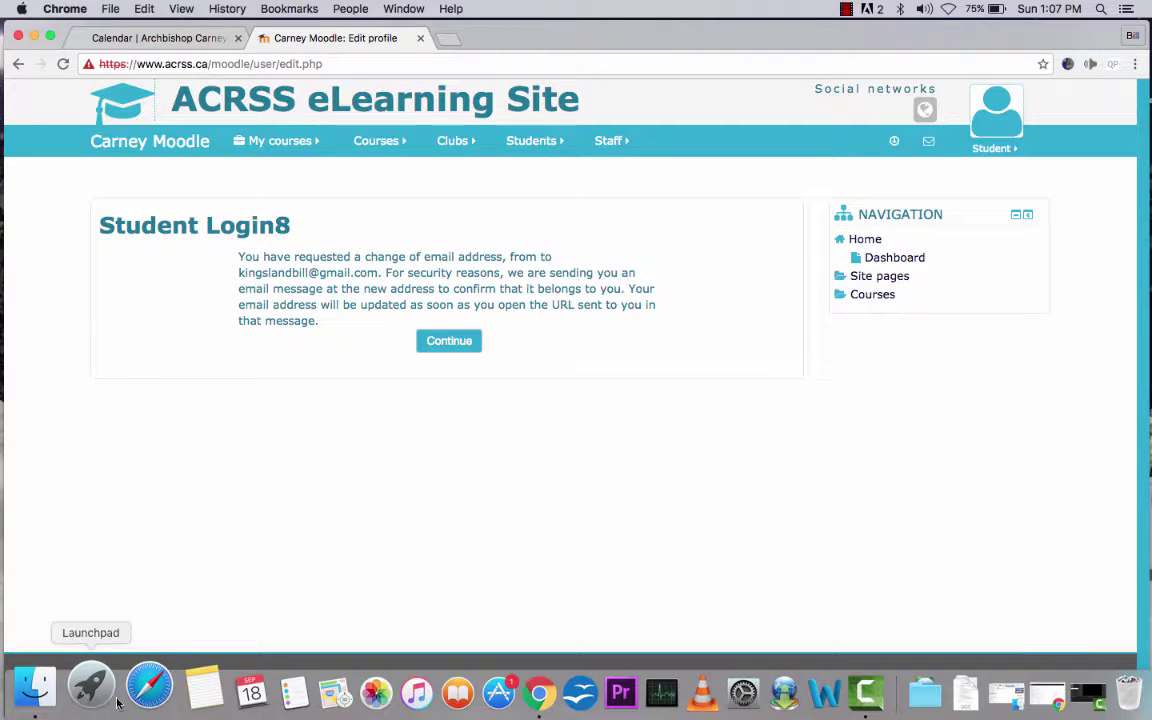
click(135, 690)
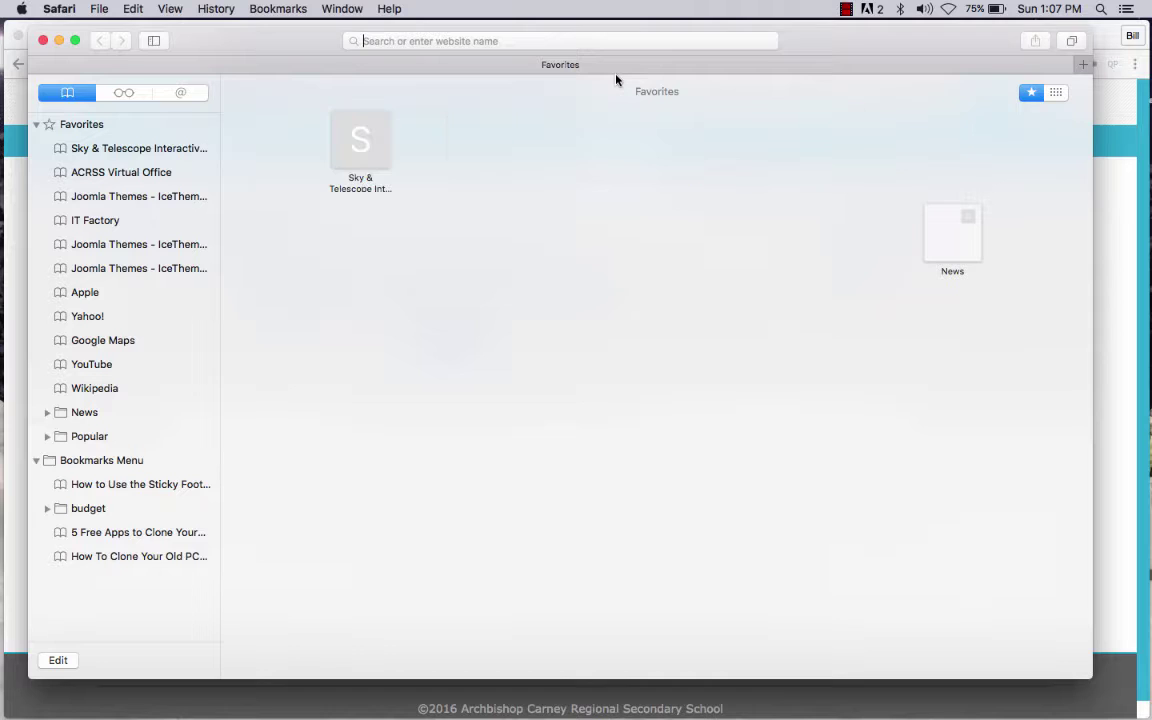
text(gmail.)
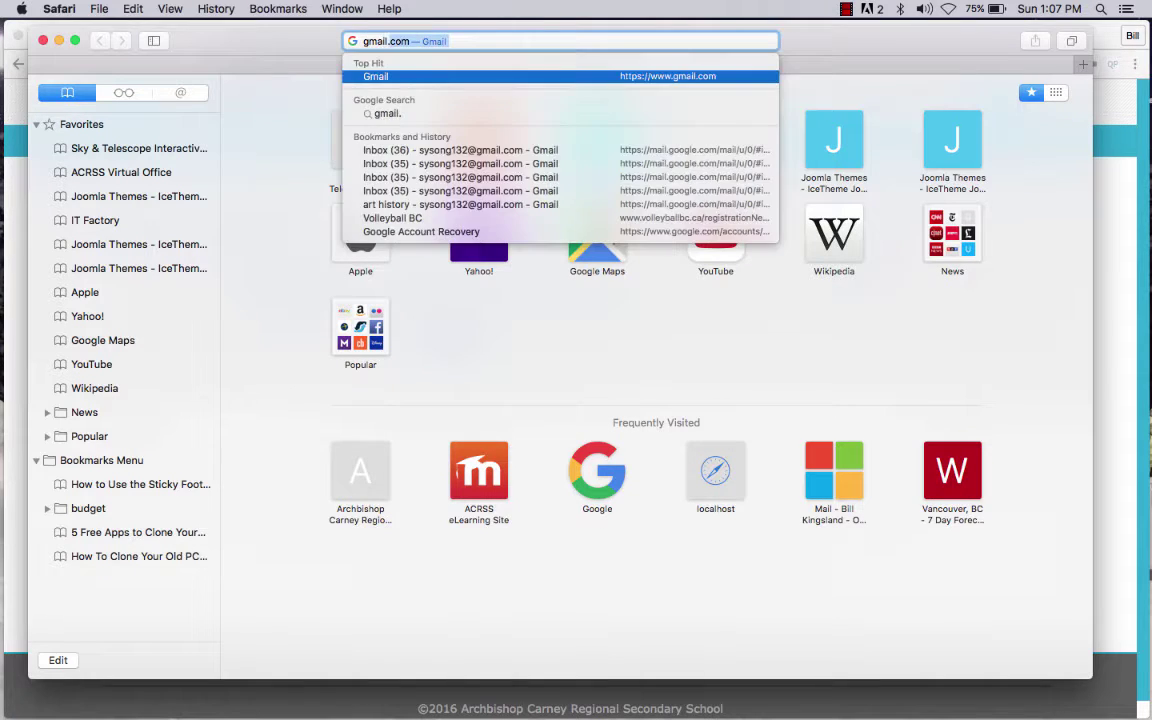
key(Return)
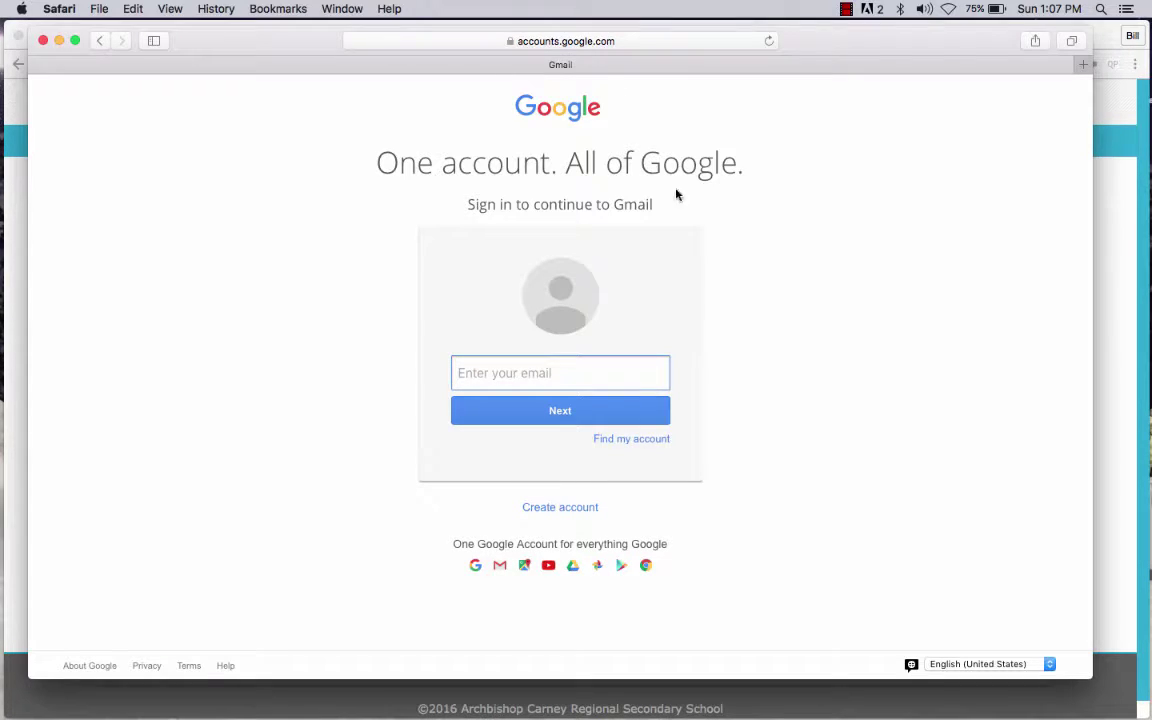
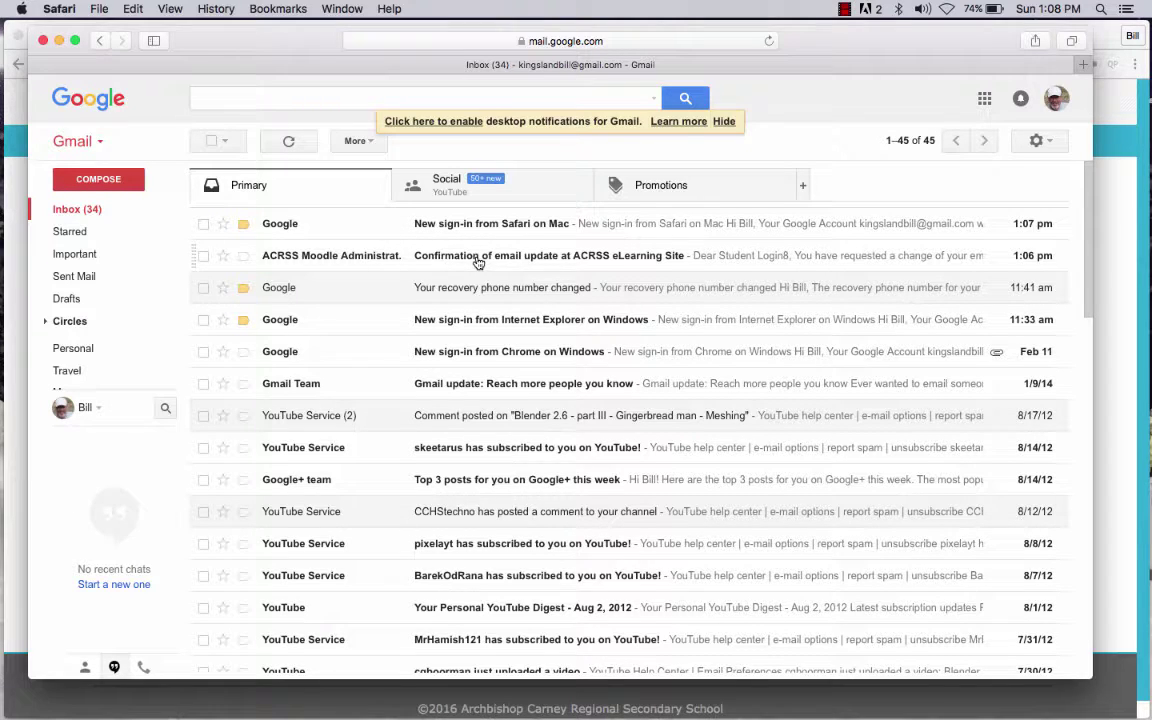
- Check the Spam folder, then open the ACRSS email-update confirmation message from the Inbox
mouse_move(105, 300)
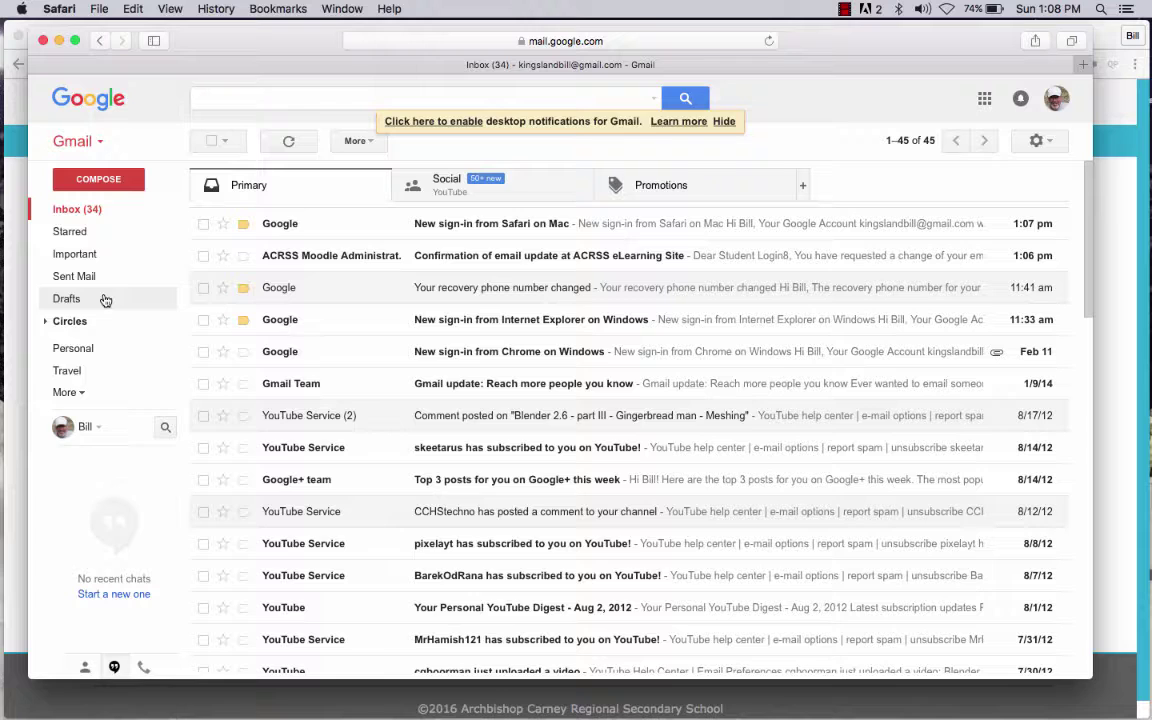
click(82, 396)
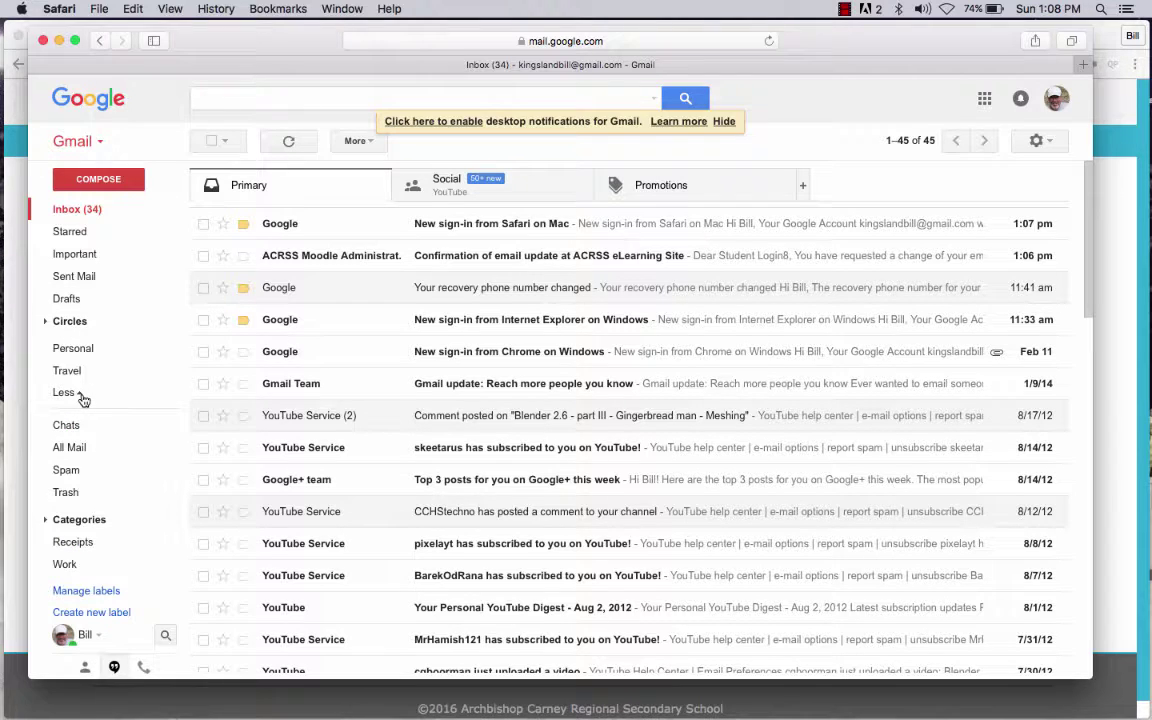
click(74, 475)
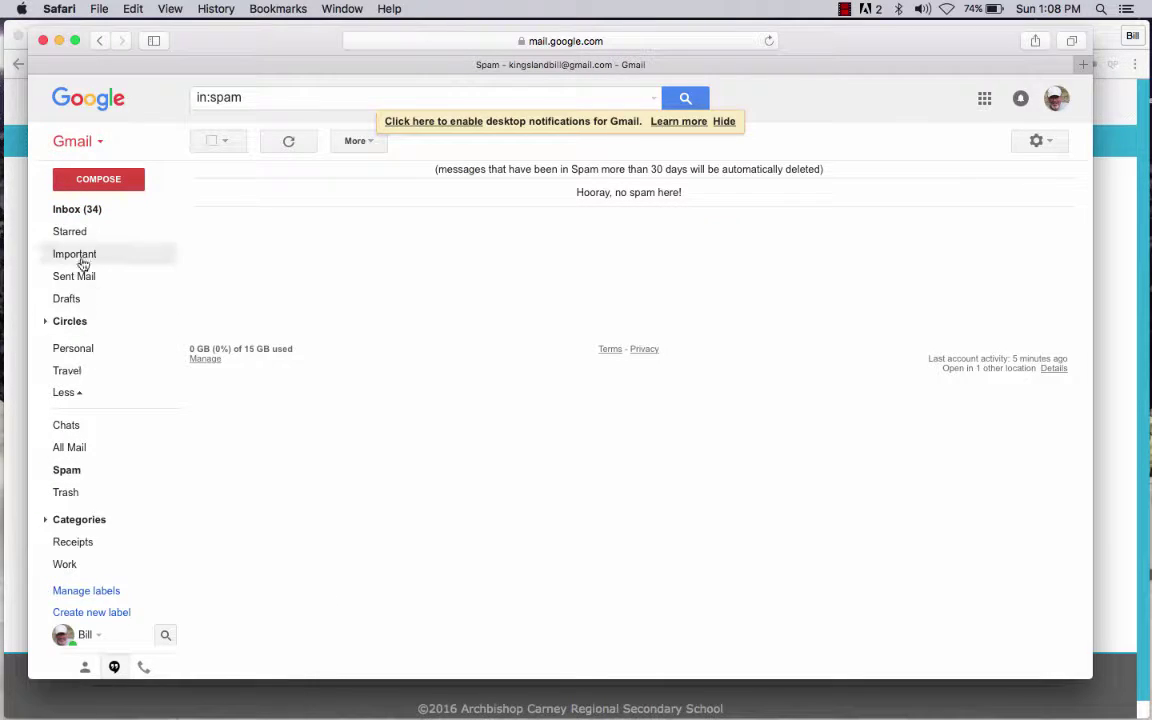
click(88, 209)
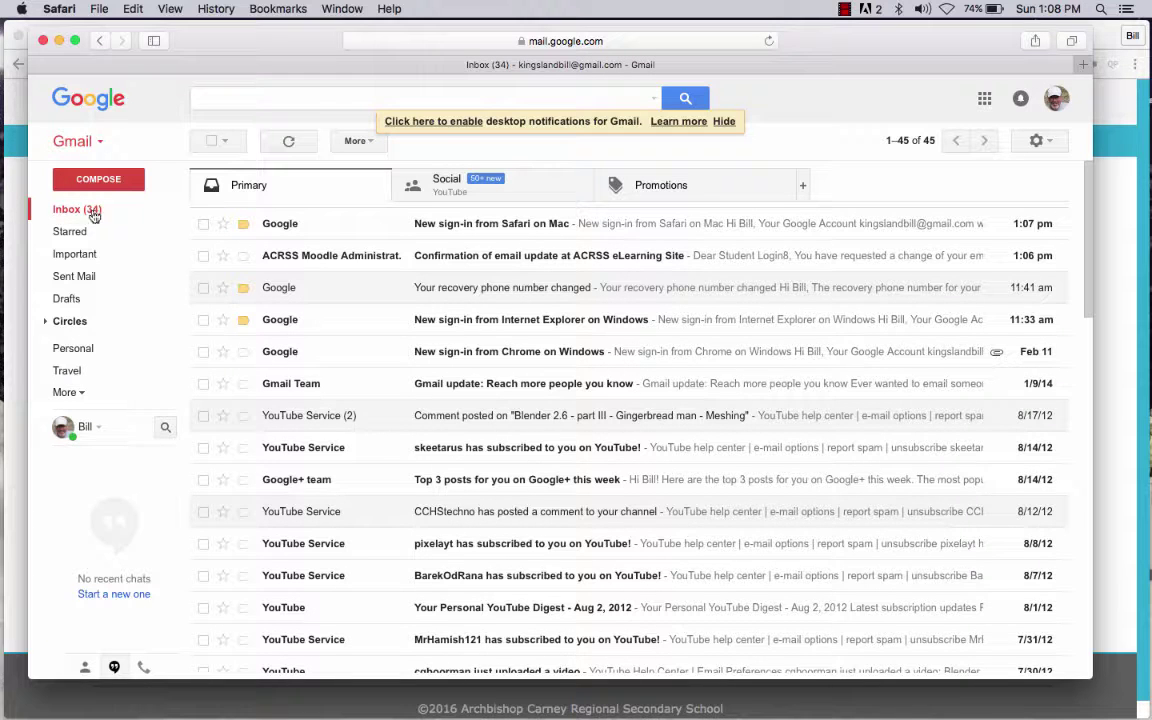
click(532, 259)
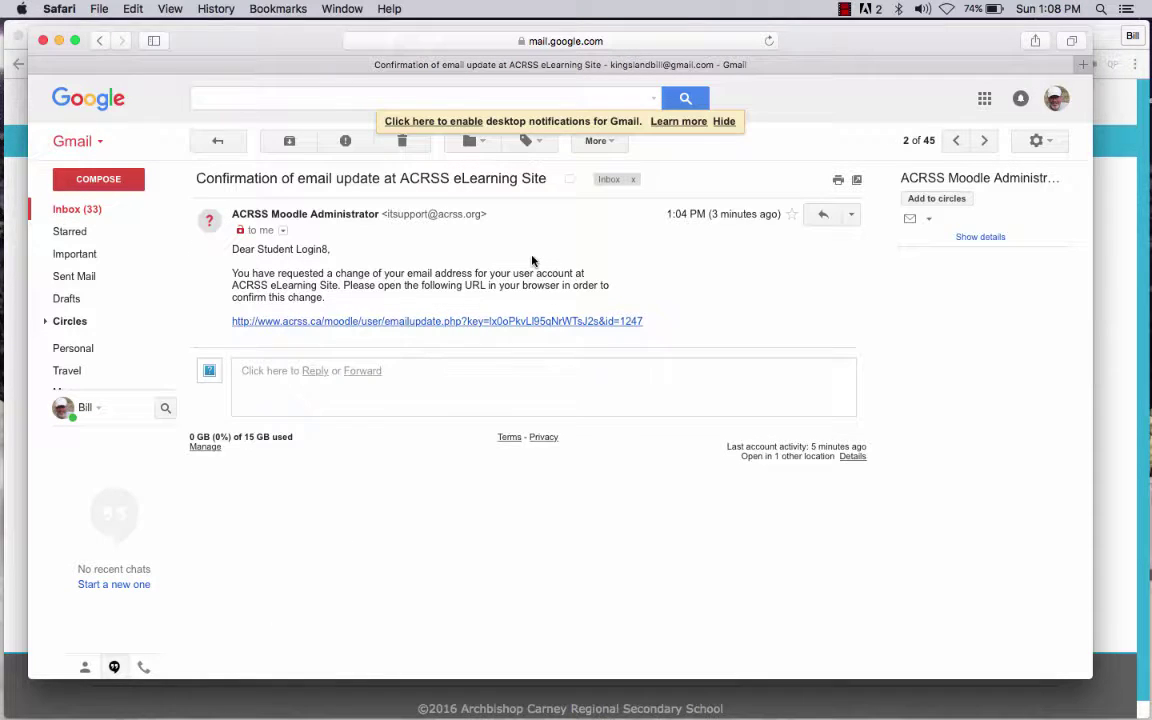
- Follow the confirmation link past the certificate warning, log back in, and decline saving the password
click(421, 324)
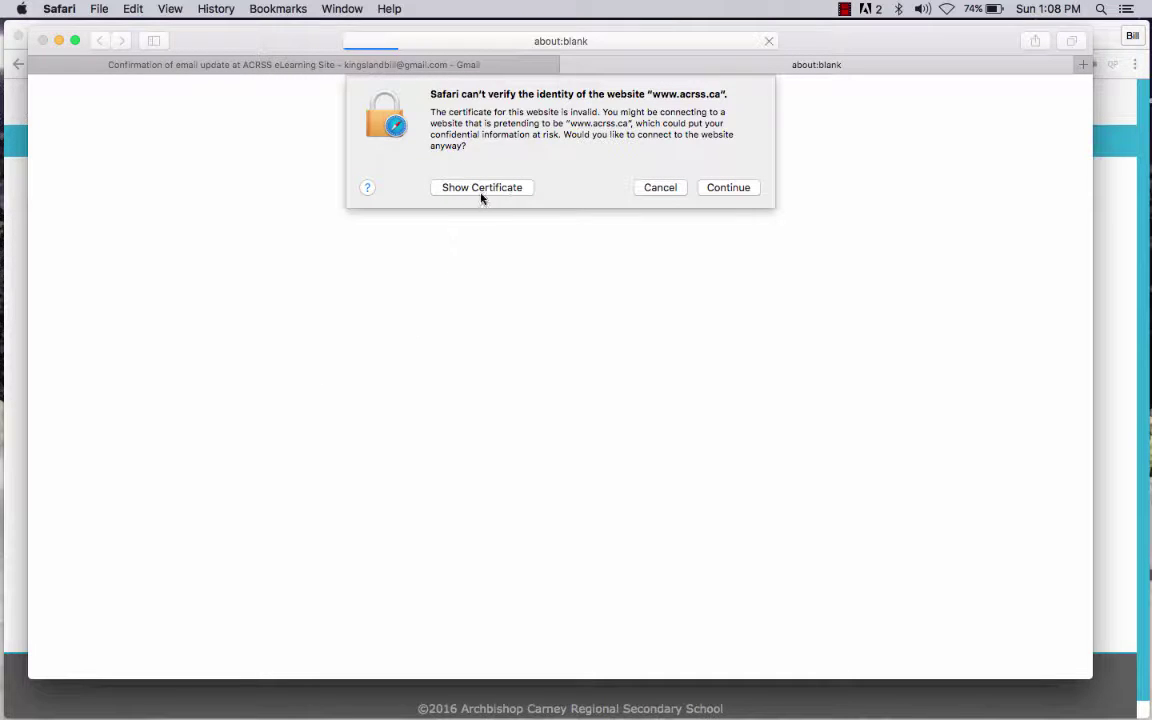
click(739, 189)
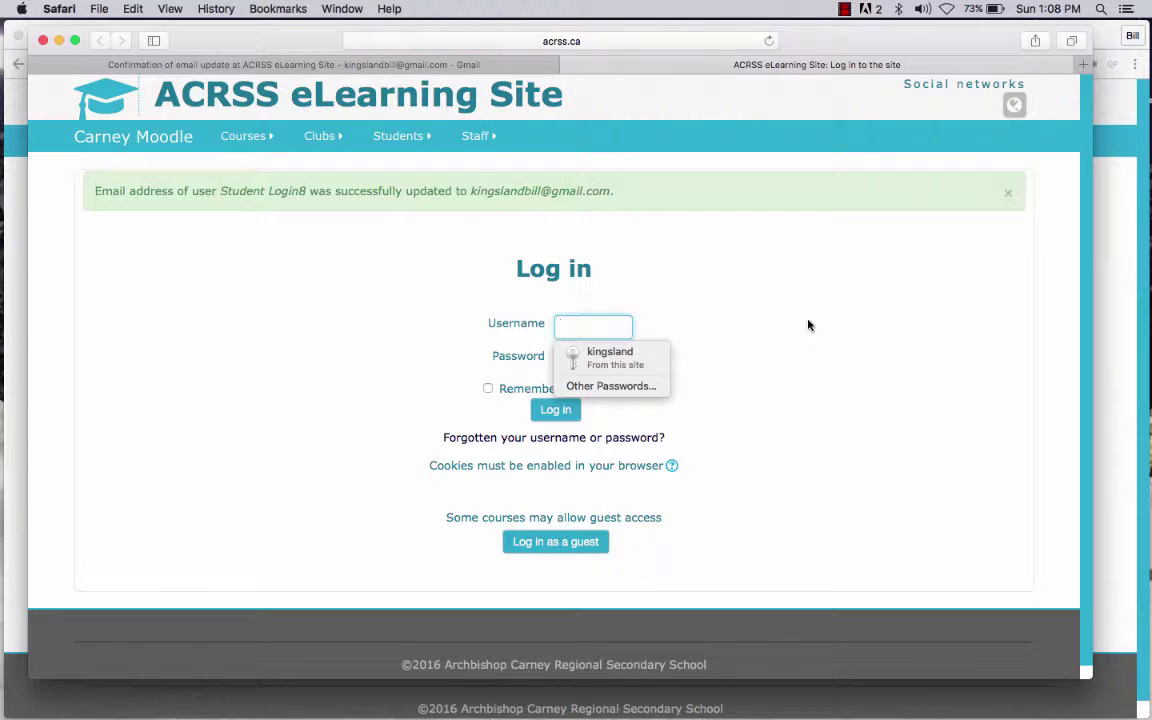
key(Tab)
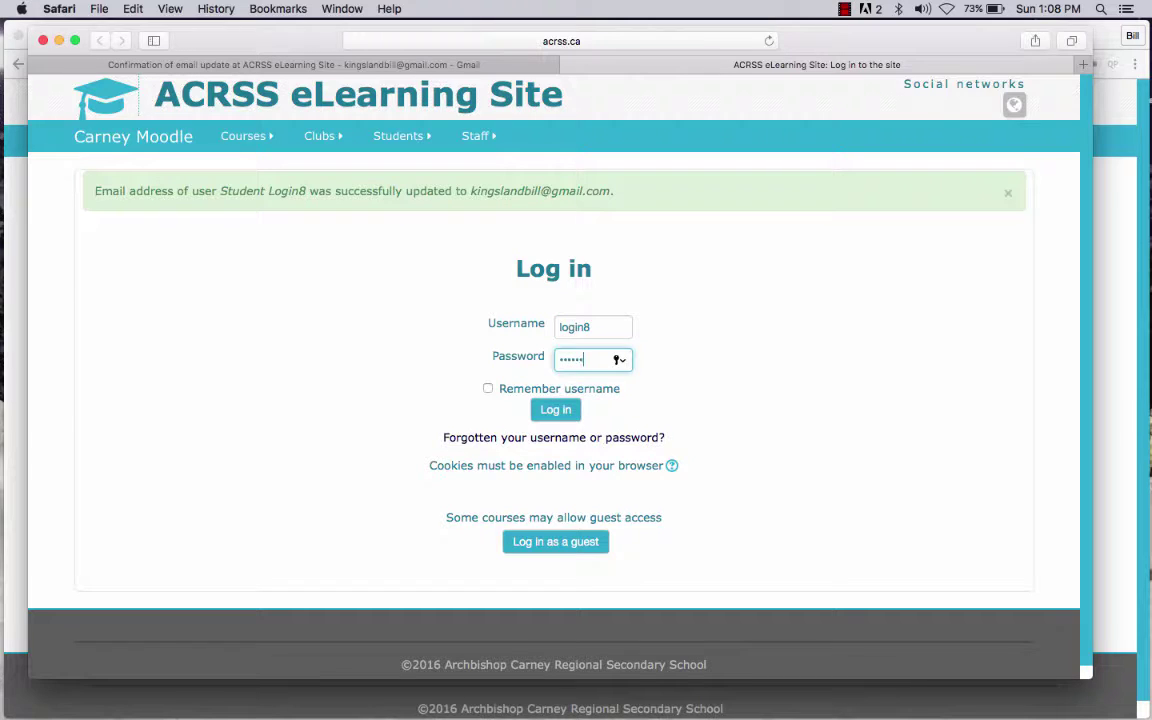
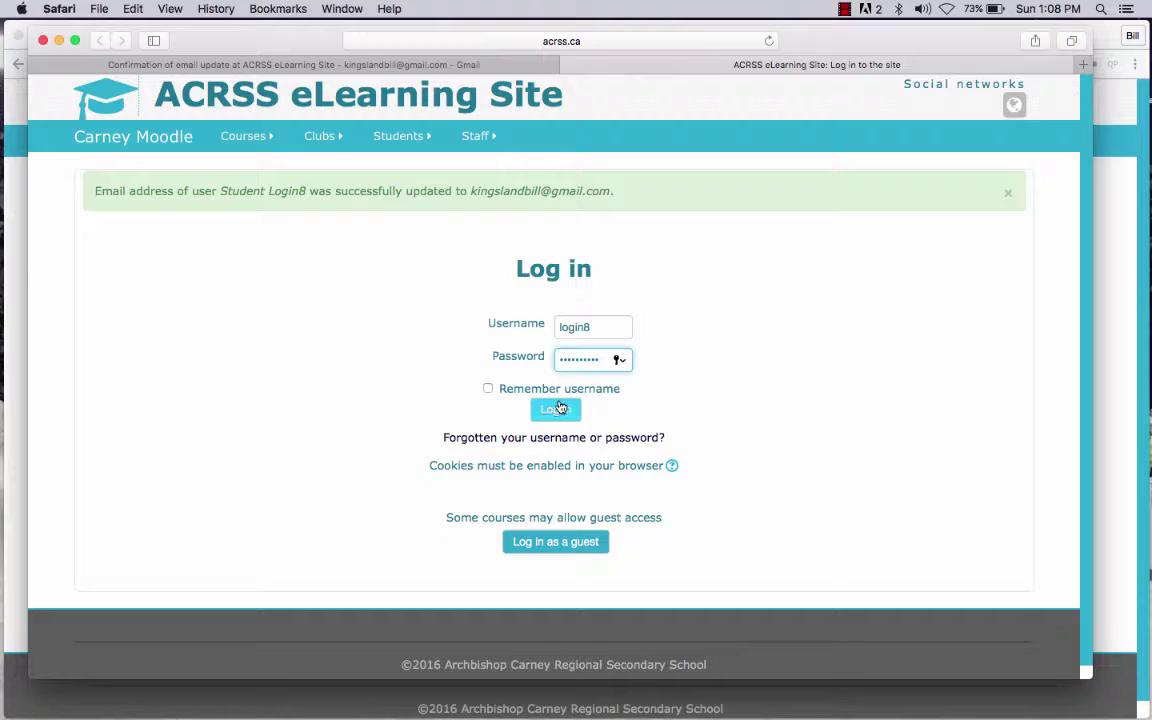
click(555, 408)
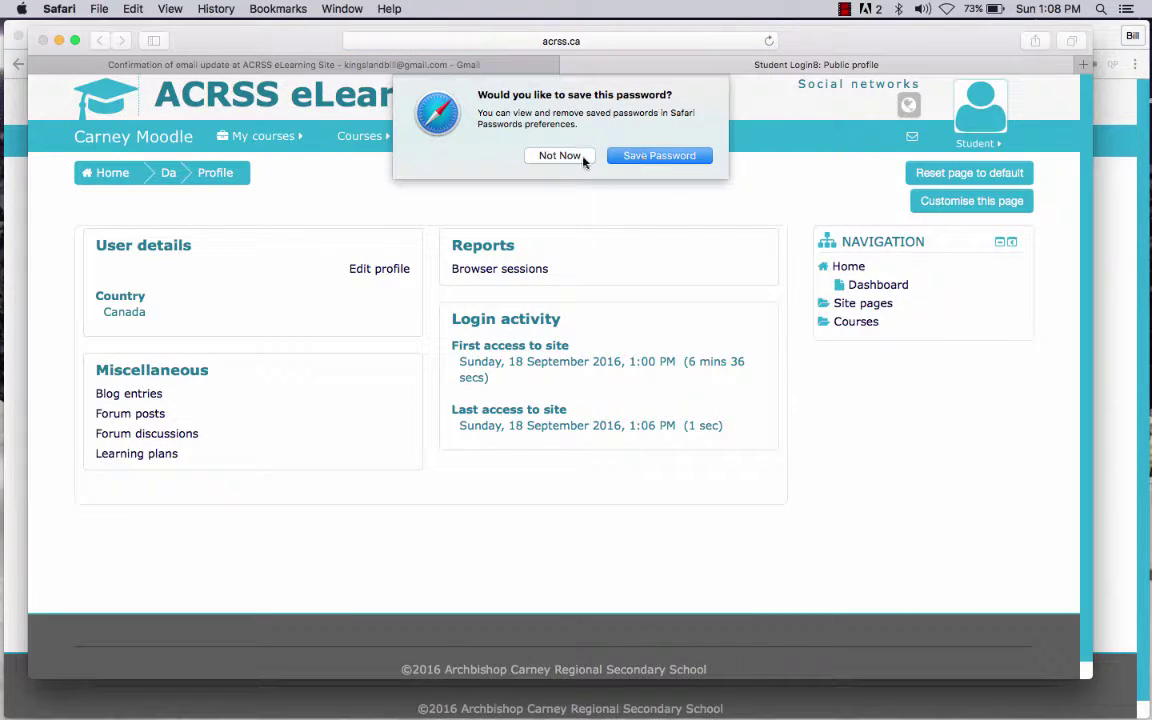
click(559, 156)
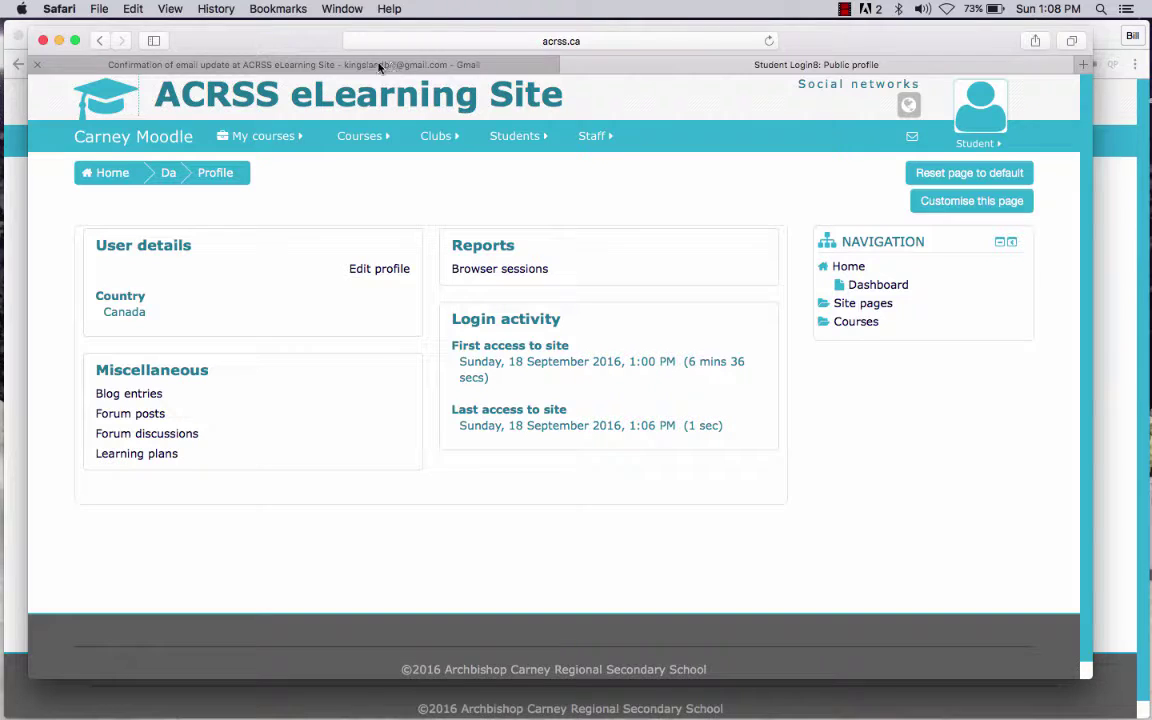
click(58, 40)
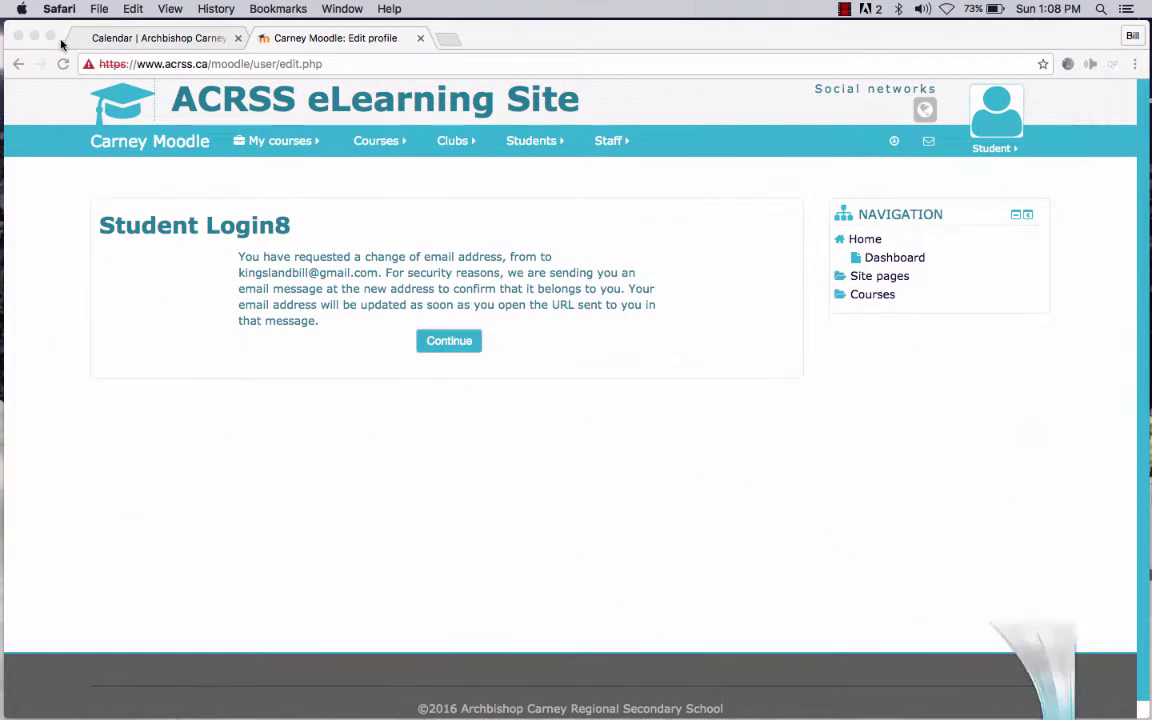
- Continue past the email-change notice in Chrome and save the profile with Update profile
click(448, 345)
click(448, 342)
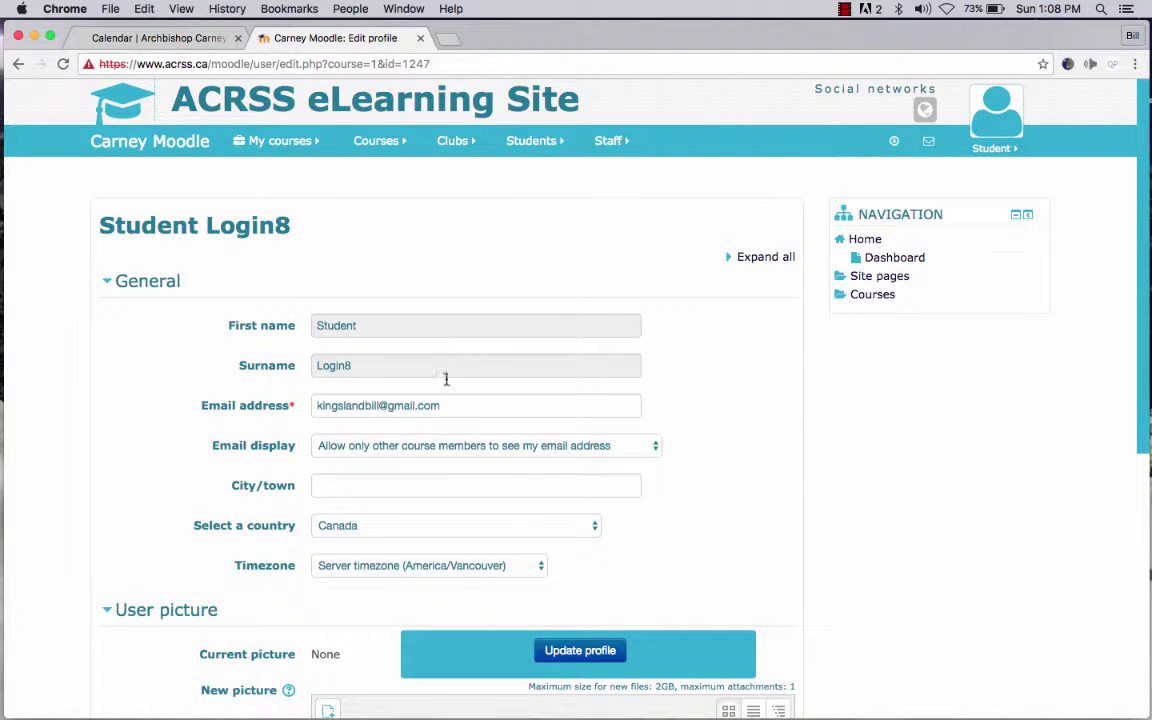
click(578, 651)
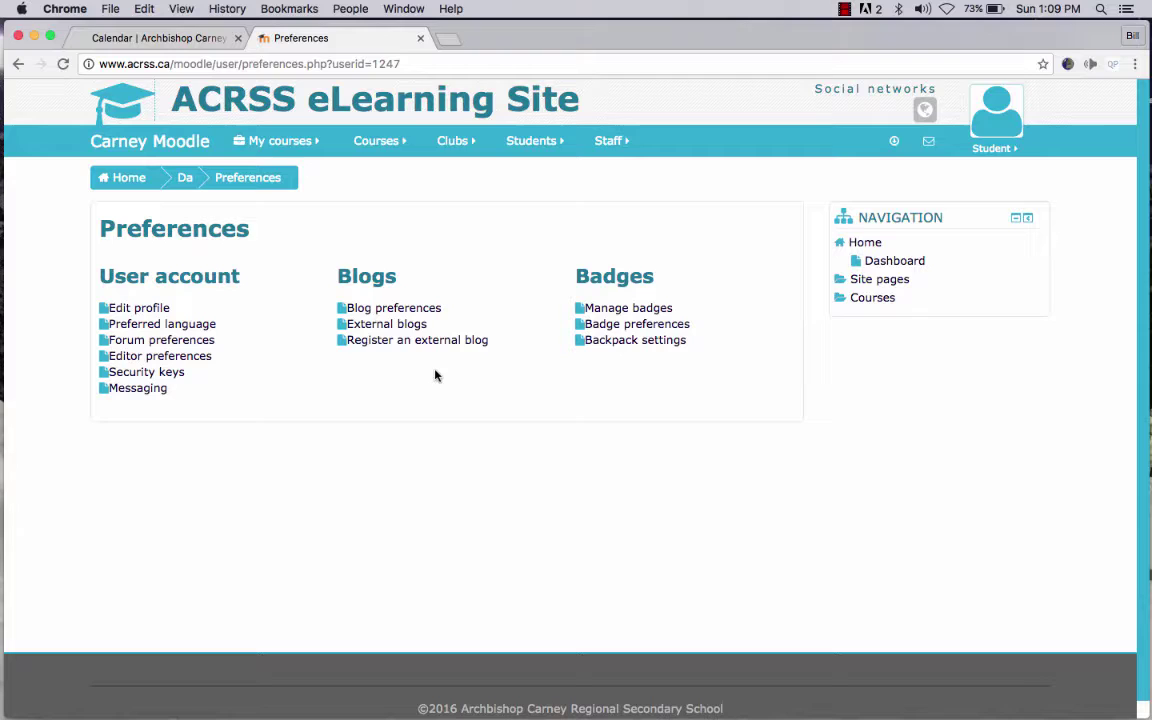
- Go to IT Orientation for New Students under Courses > Information Technology
click(396, 145)
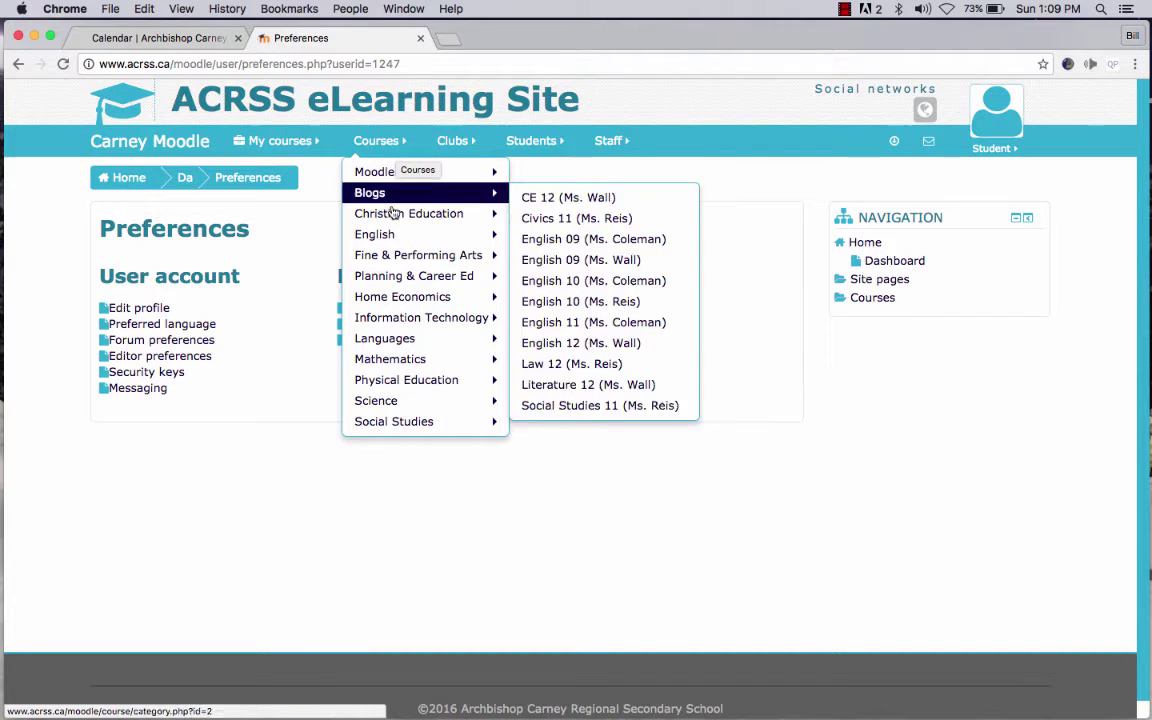
mouse_move(406, 302)
mouse_move(405, 324)
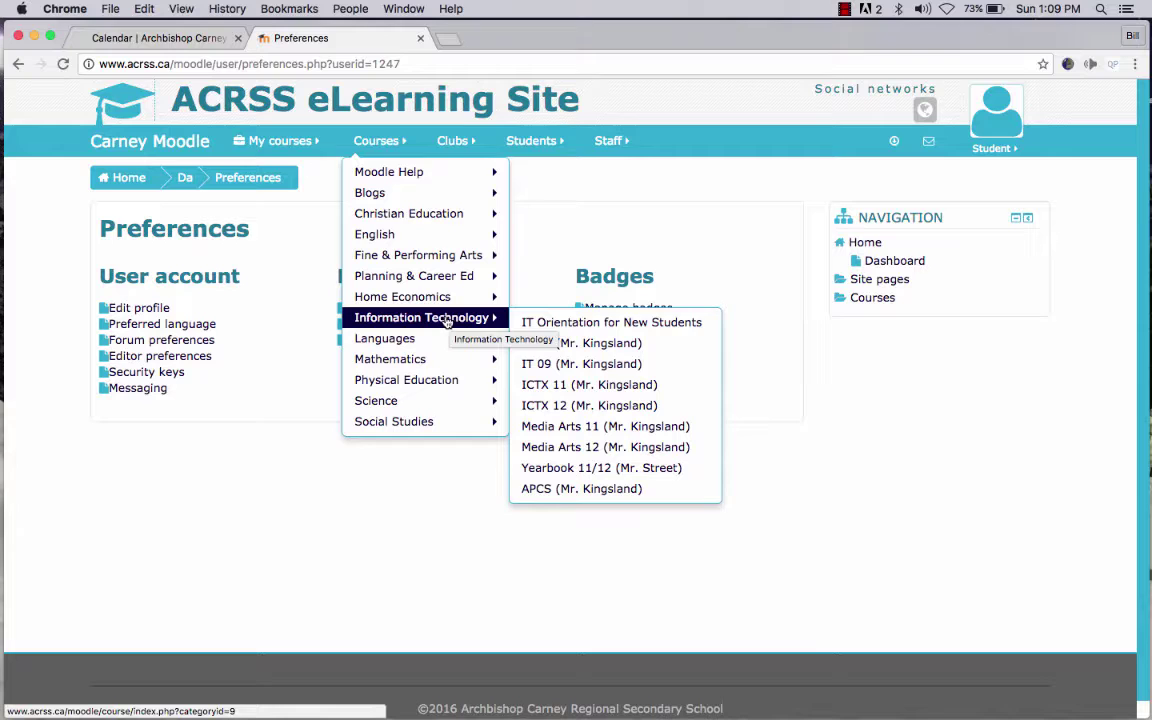
click(558, 323)
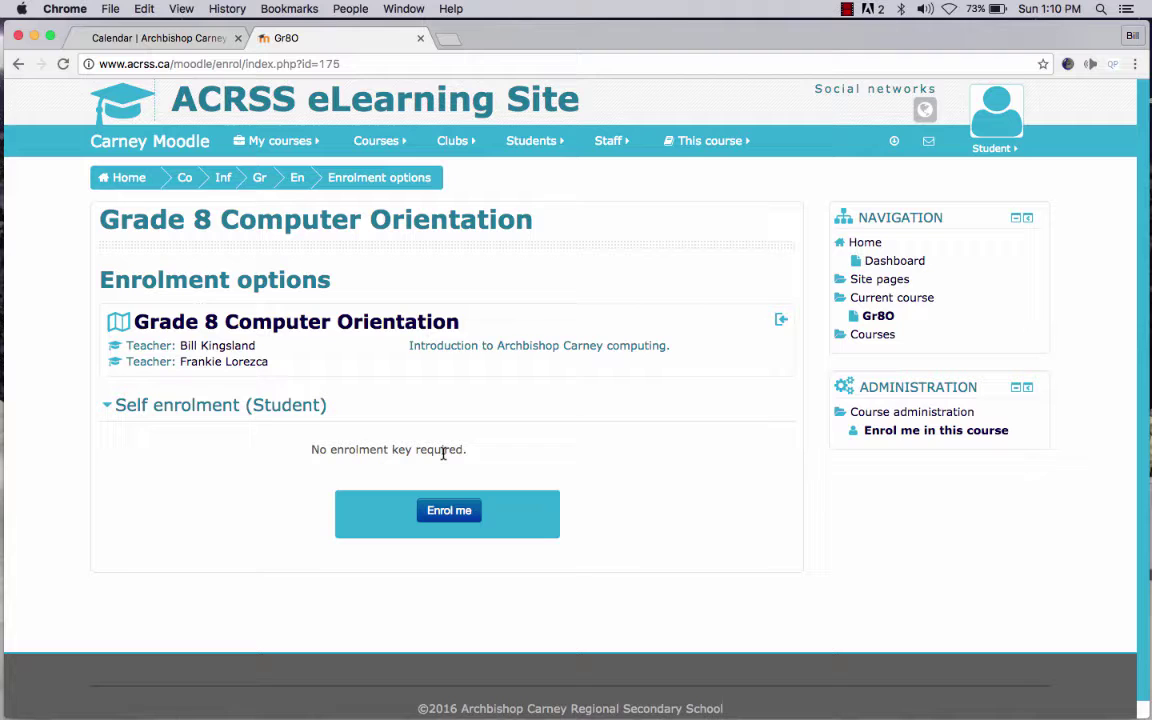
- Enrol in Grade 8 Computer Orientation and review its five topic sections on the course page
click(447, 513)
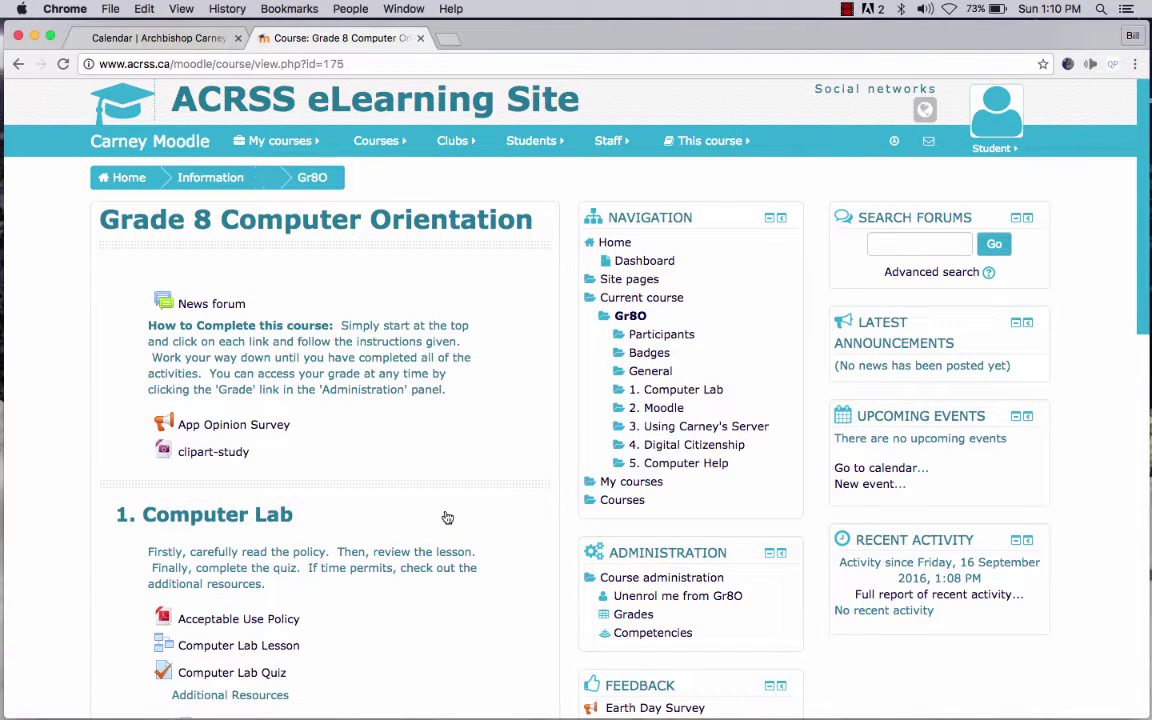
scroll(447, 517, down, 1)
scroll(447, 517, down, 6)
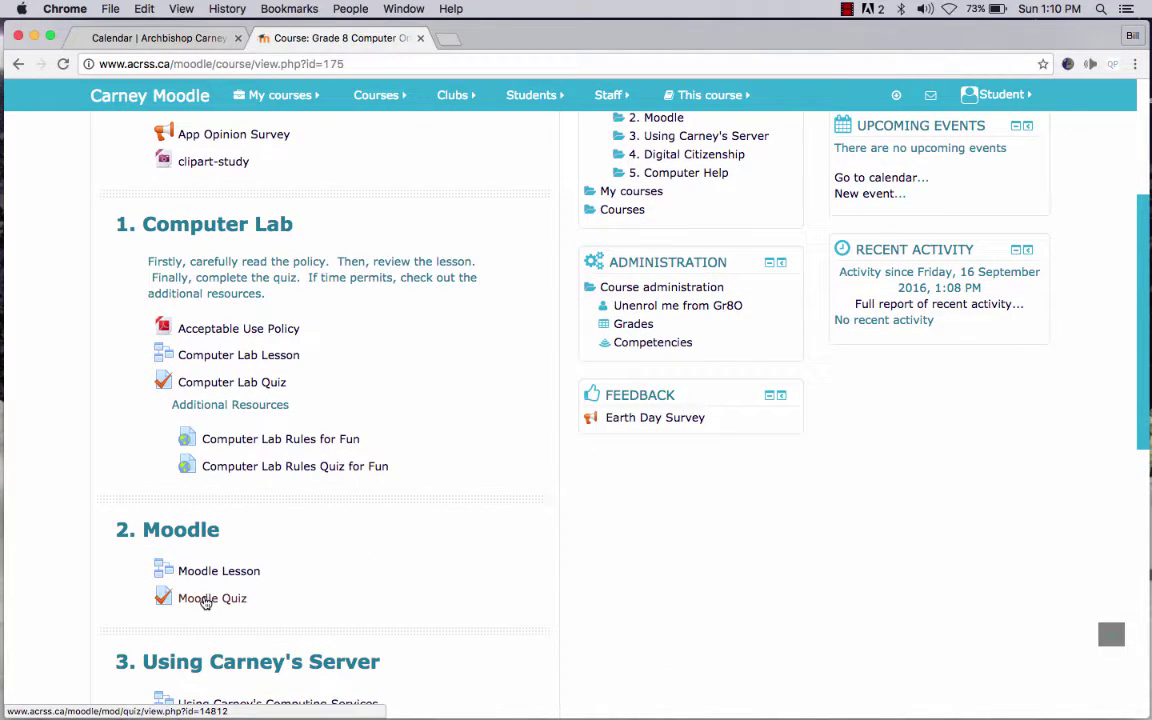
scroll(378, 550, up, 1)
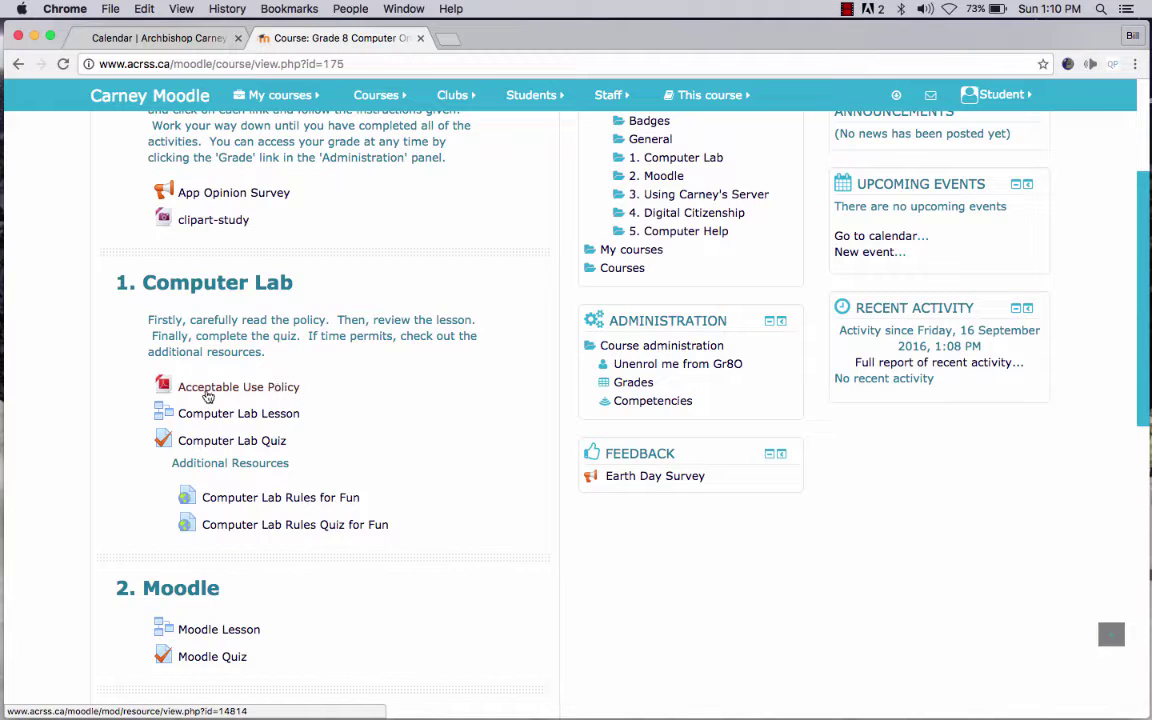
scroll(363, 424, down, 3)
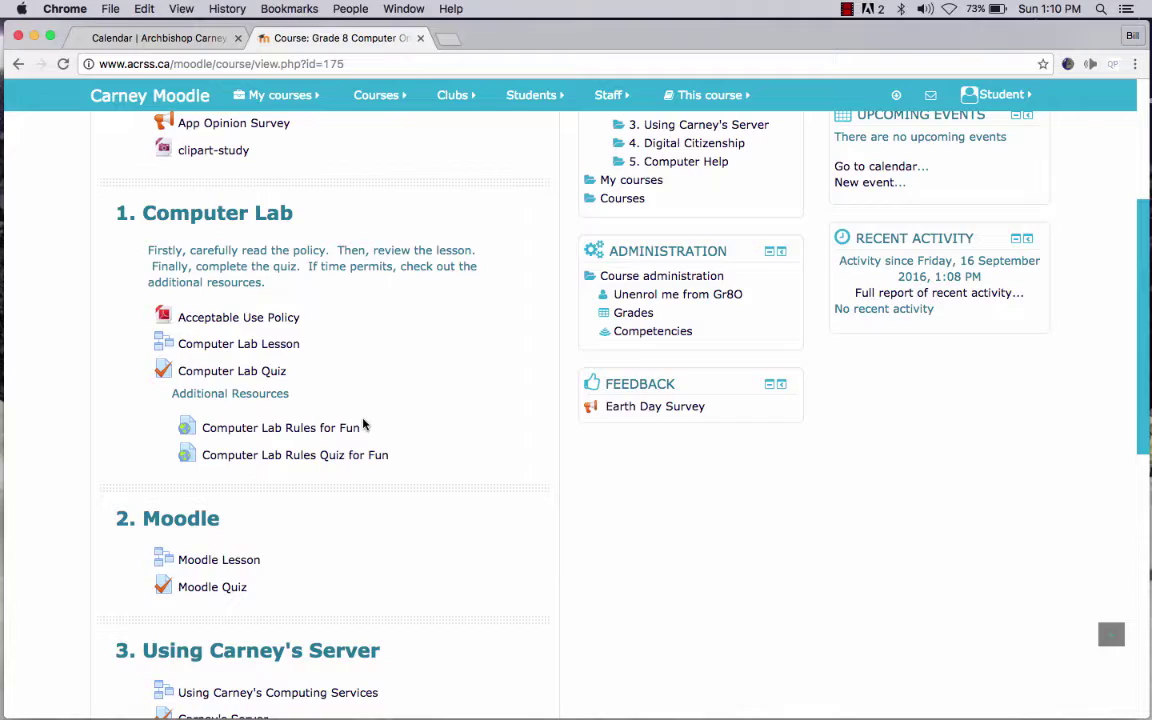
scroll(363, 424, down, 4)
scroll(363, 424, down, 4)
scroll(363, 424, down, 3)
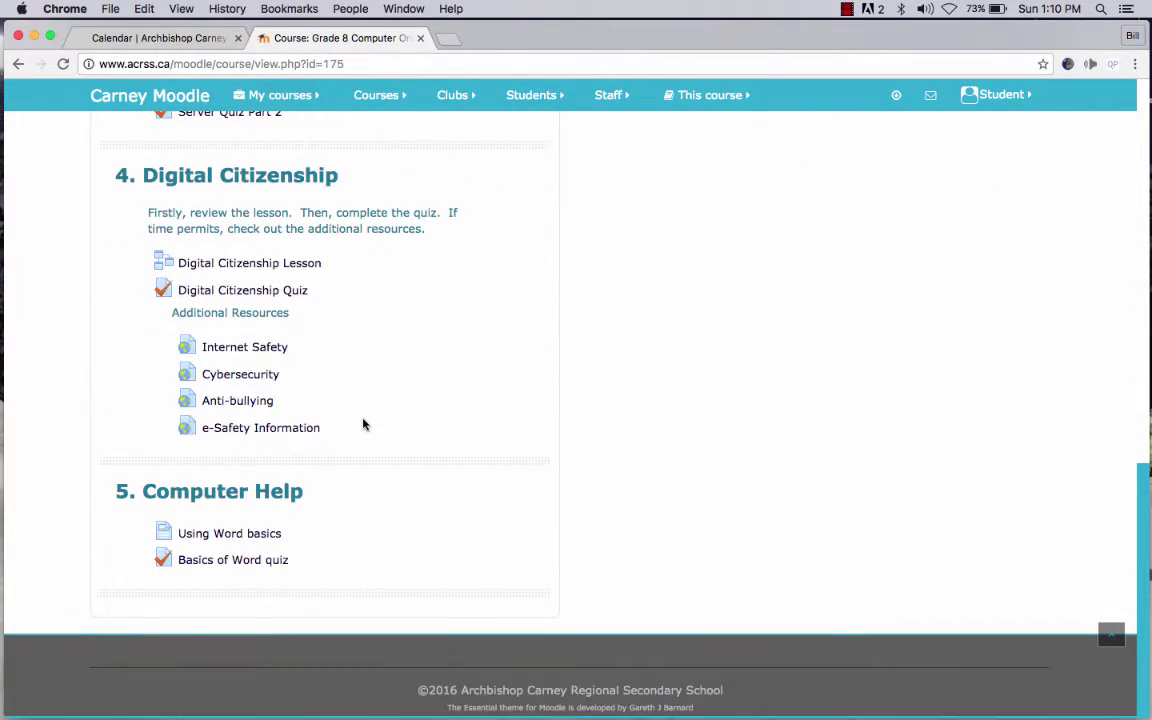
scroll(363, 424, up, 15)
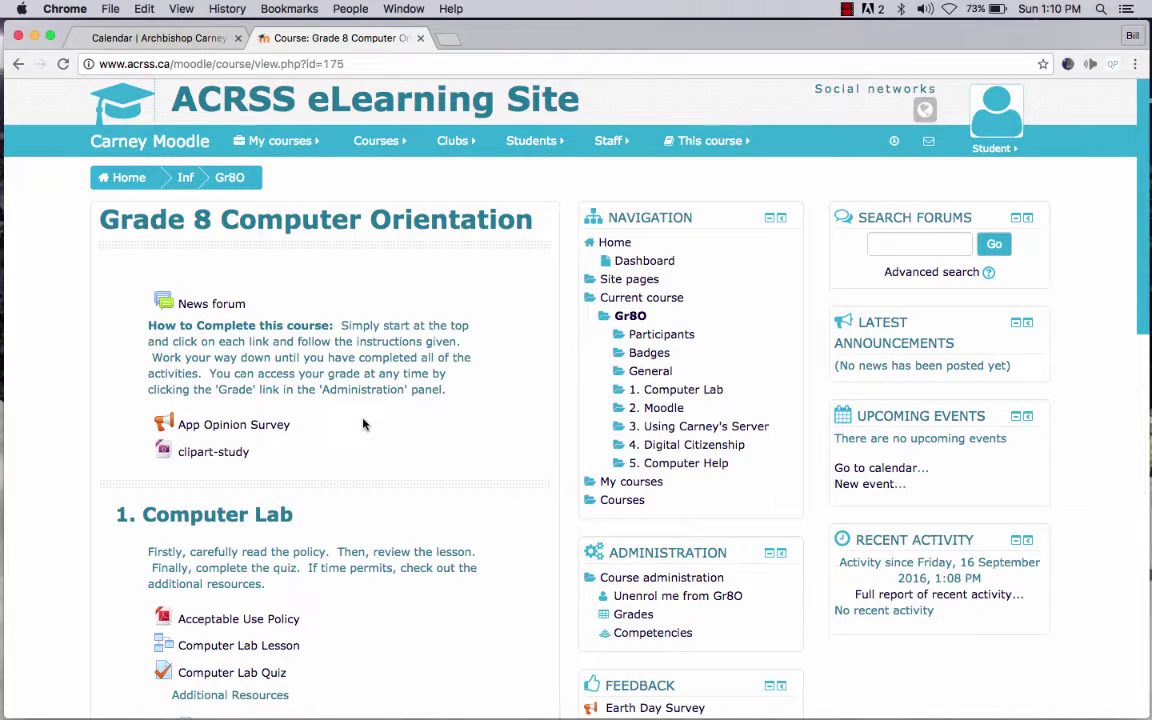